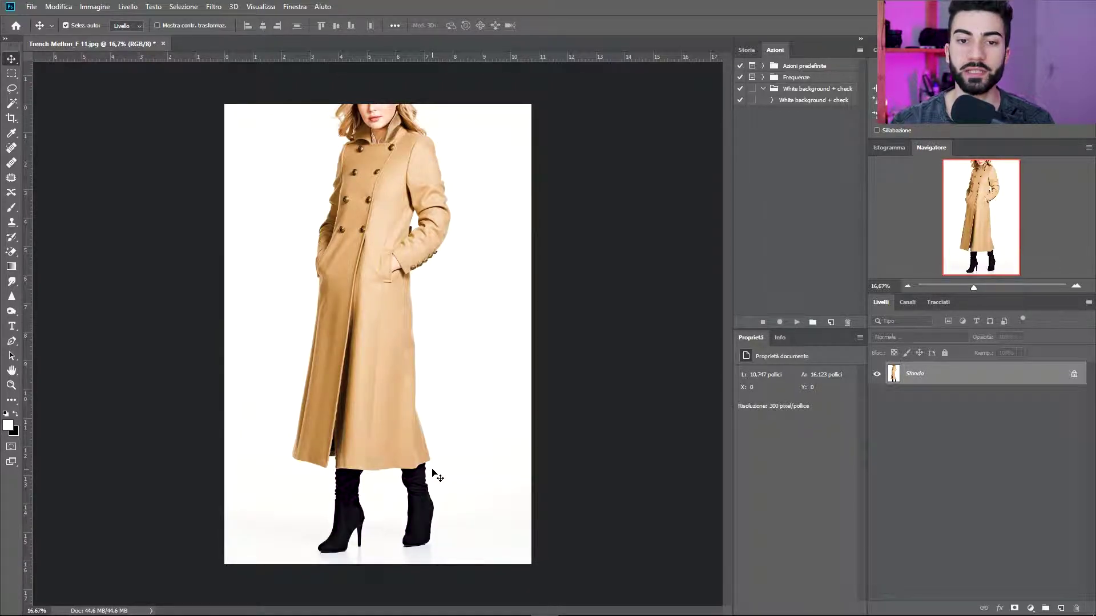
Switch from the Move tool to the Magic Wand tool
{"action": "key", "text": "w"}
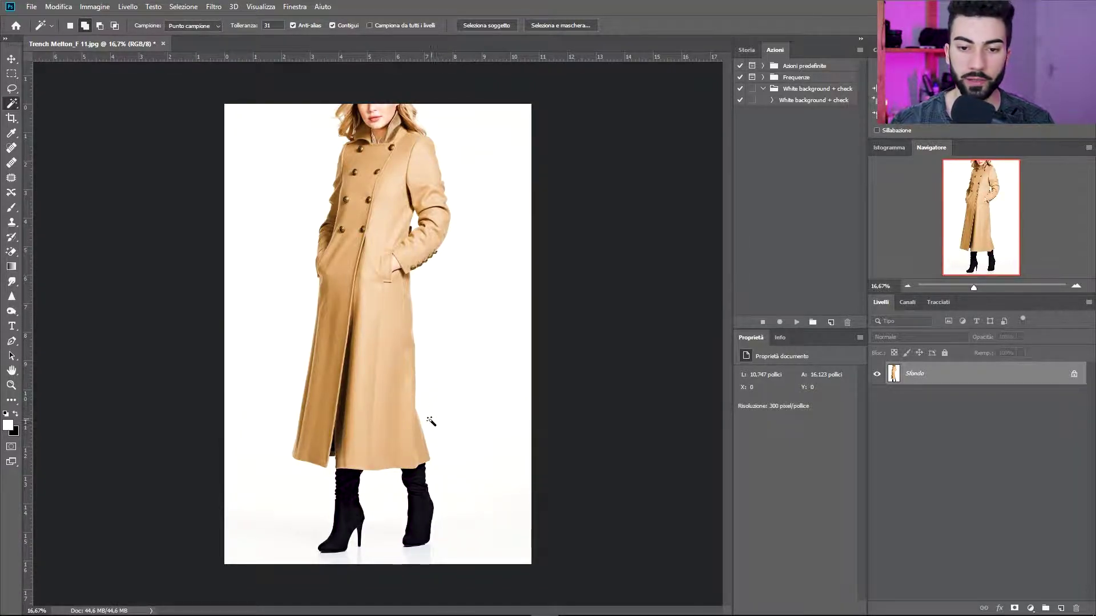
At Magic Wand tolerance 30, select the white background around the coat and under both boots
{"action": "double_click", "coordinate": [279, 26]}
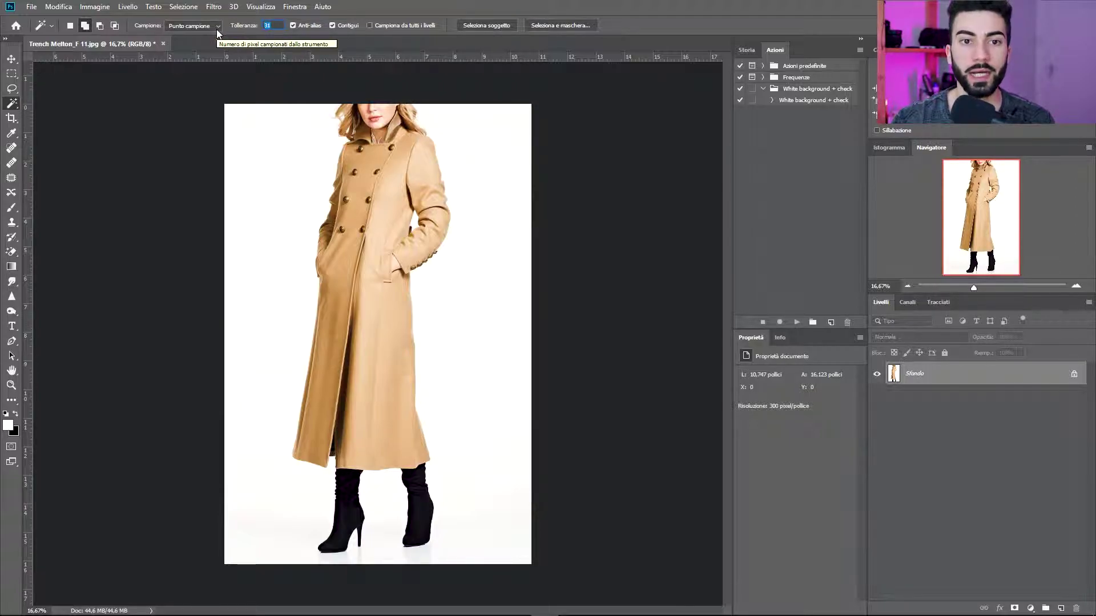
{"action": "type", "text": "30"}
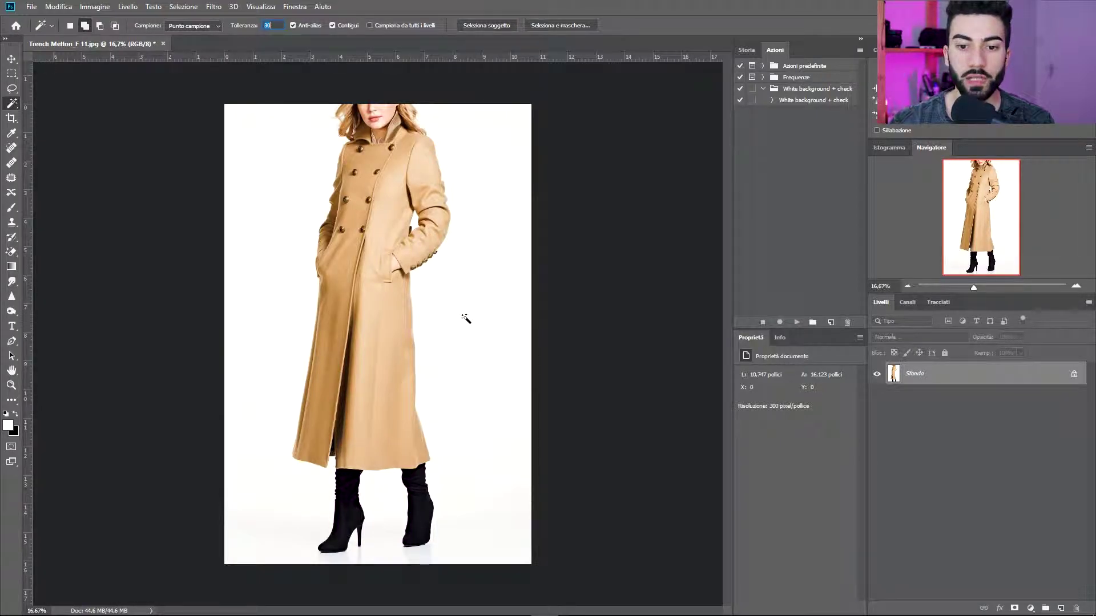
{"action": "left_click", "coordinate": [465, 320]}
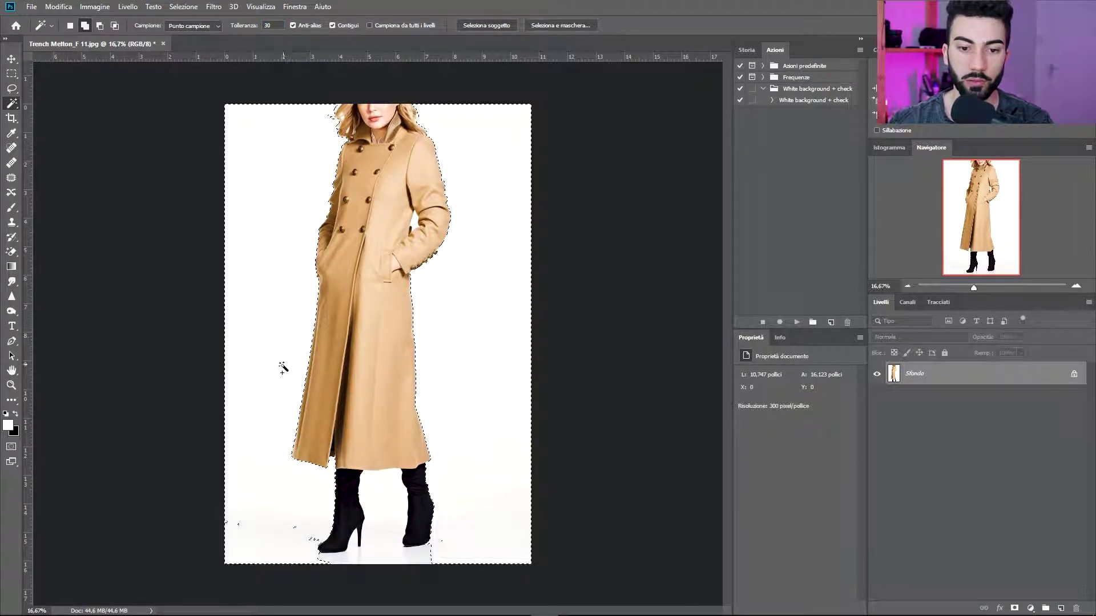
{"action": "left_click", "coordinate": [379, 548]}
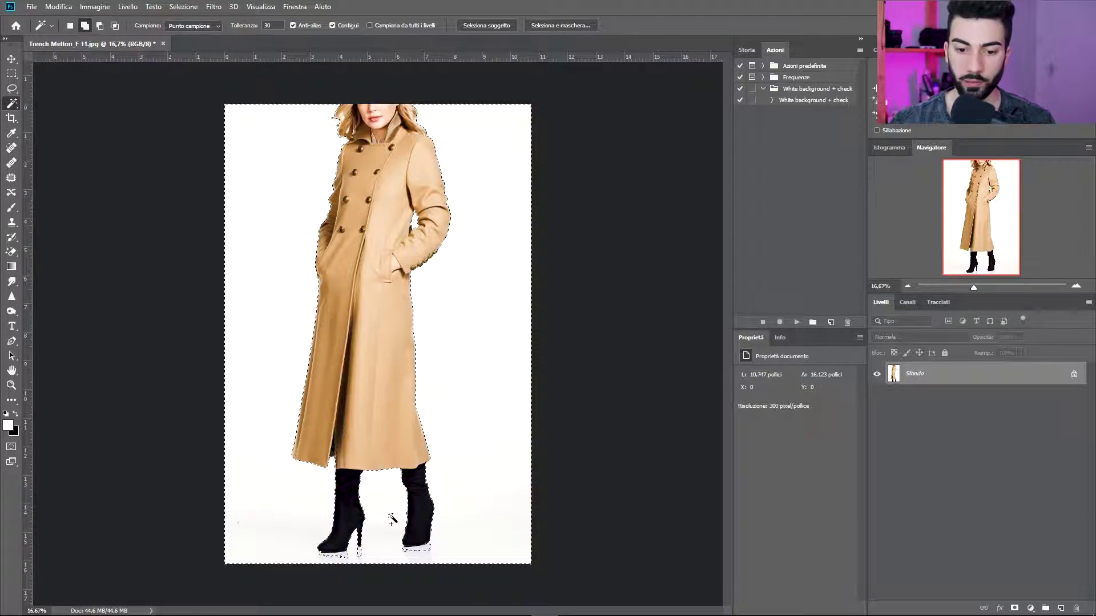
{"action": "left_click", "coordinate": [419, 552]}
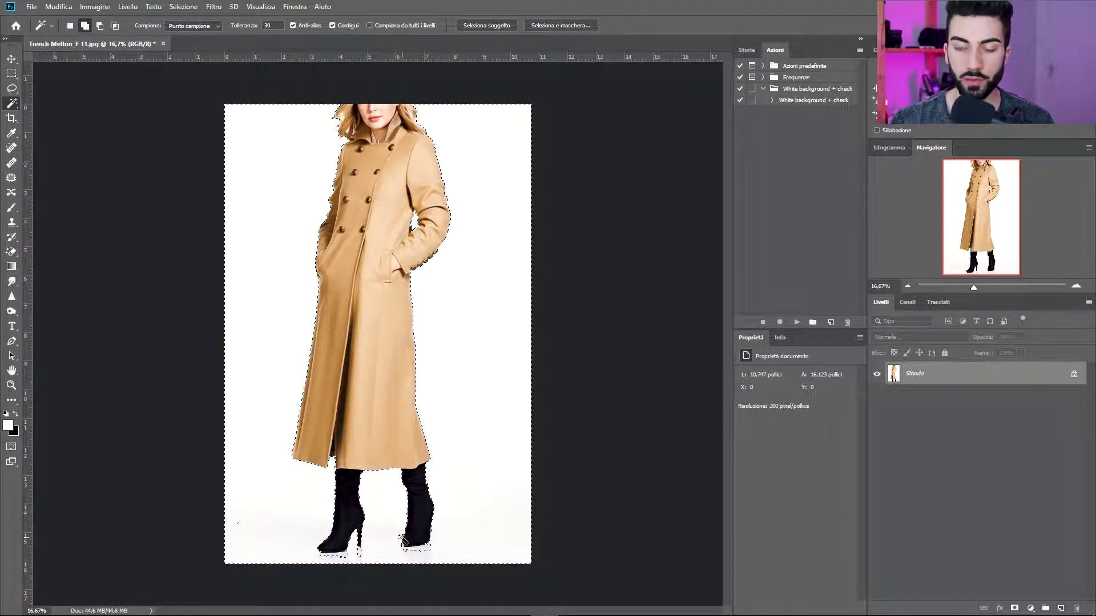
{"action": "key", "text": "ctrl+d"}
{"action": "key", "text": "ctrl+plus"}
Lasso-subtract both boot soles from the background selection, then invert it onto the woman
{"action": "left_click_drag", "start_coordinate": [428, 465], "coordinate": [436, 284]}
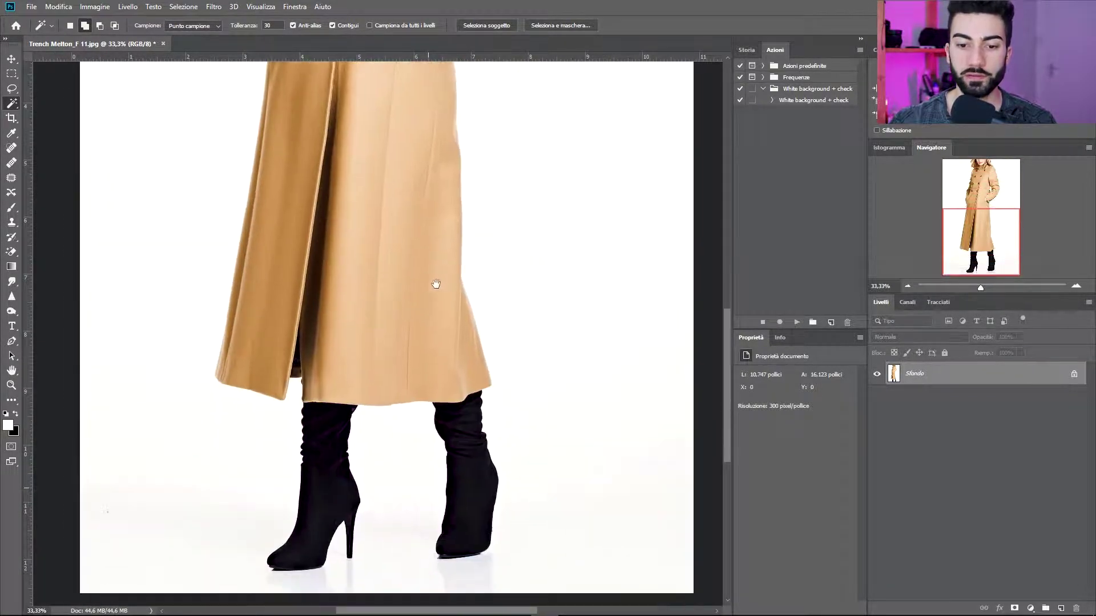
{"action": "key", "text": "ctrl+shift+d"}
{"action": "key", "text": "l"}
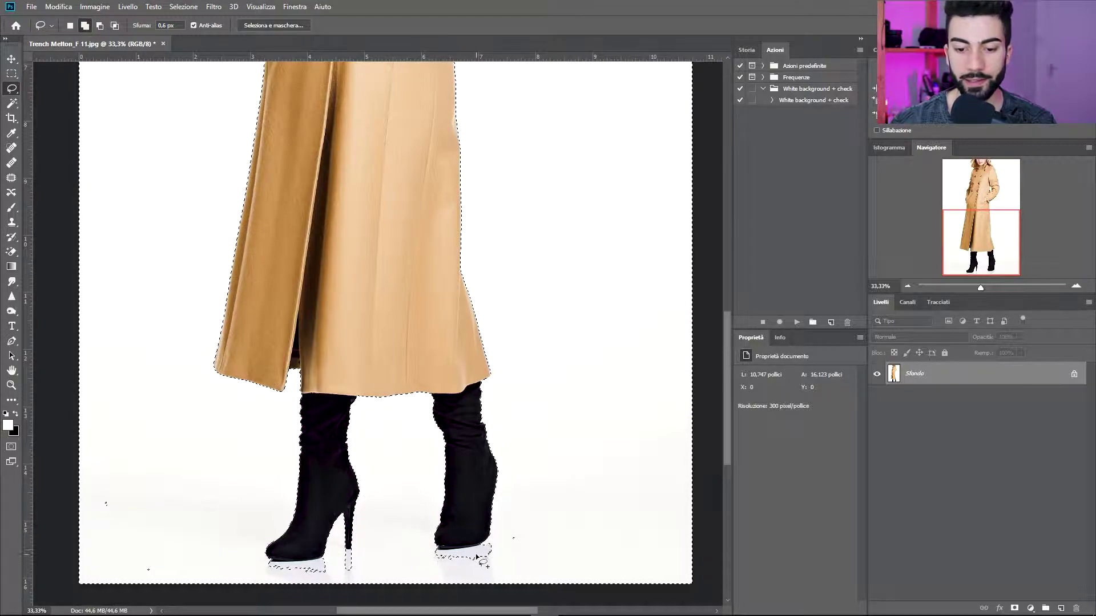
{"action": "mouse_move", "coordinate": [484, 564]}
{"action": "left_mouse_down"}
{"action": "mouse_move", "coordinate": [489, 582]}
{"action": "mouse_move", "coordinate": [443, 553]}
{"action": "left_mouse_up"}
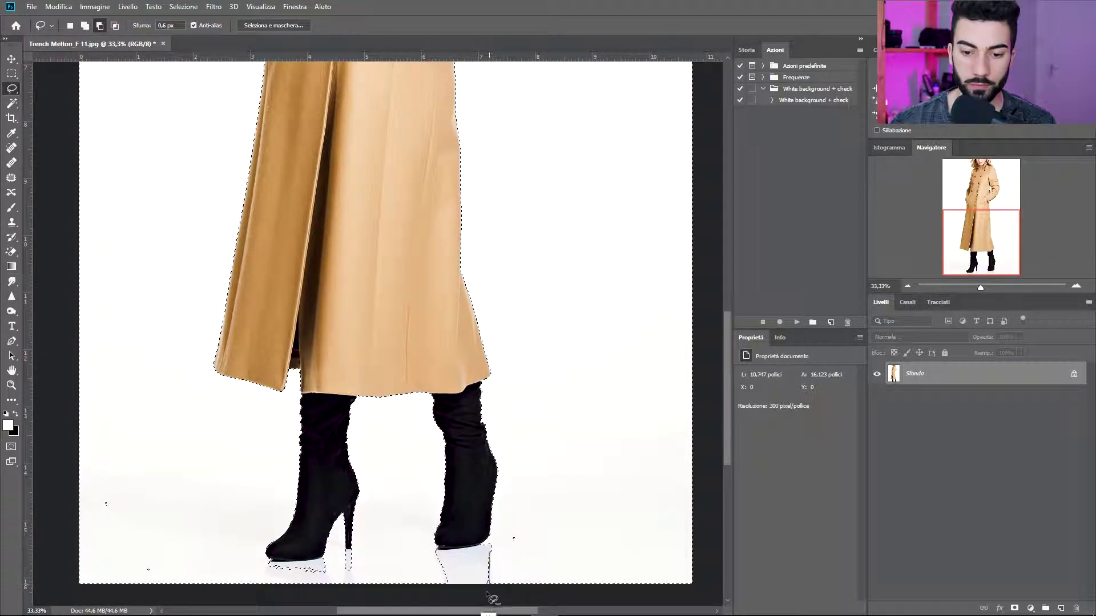
{"action": "mouse_move", "coordinate": [323, 566]}
{"action": "left_mouse_down"}
{"action": "mouse_move", "coordinate": [330, 583]}
{"action": "mouse_move", "coordinate": [284, 571]}
{"action": "mouse_move", "coordinate": [352, 579]}
{"action": "left_mouse_up"}
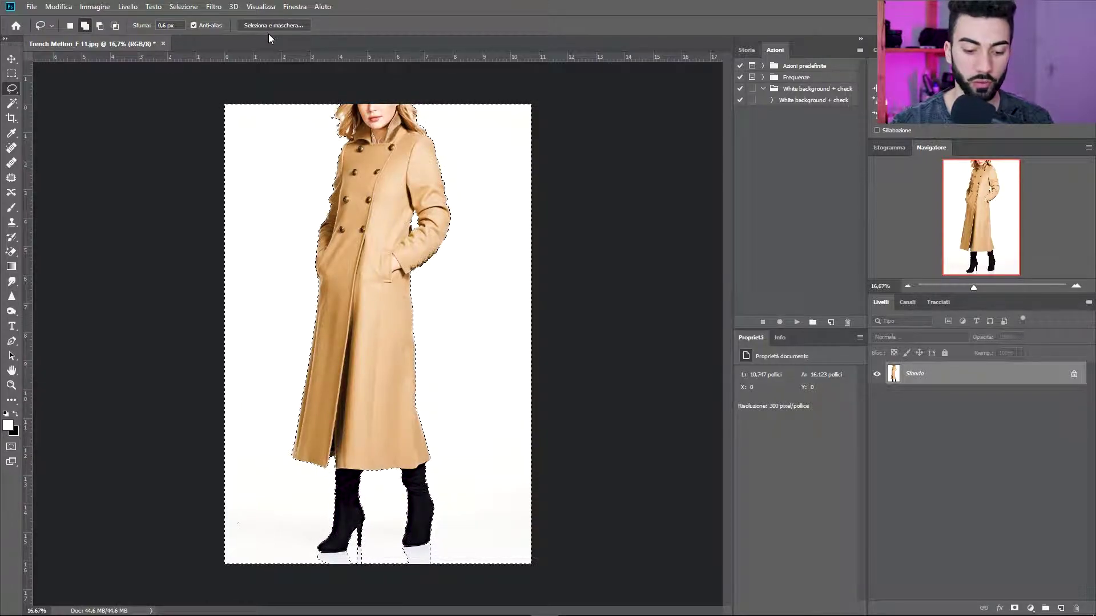
{"action": "key", "text": "ctrl+shift+i"}
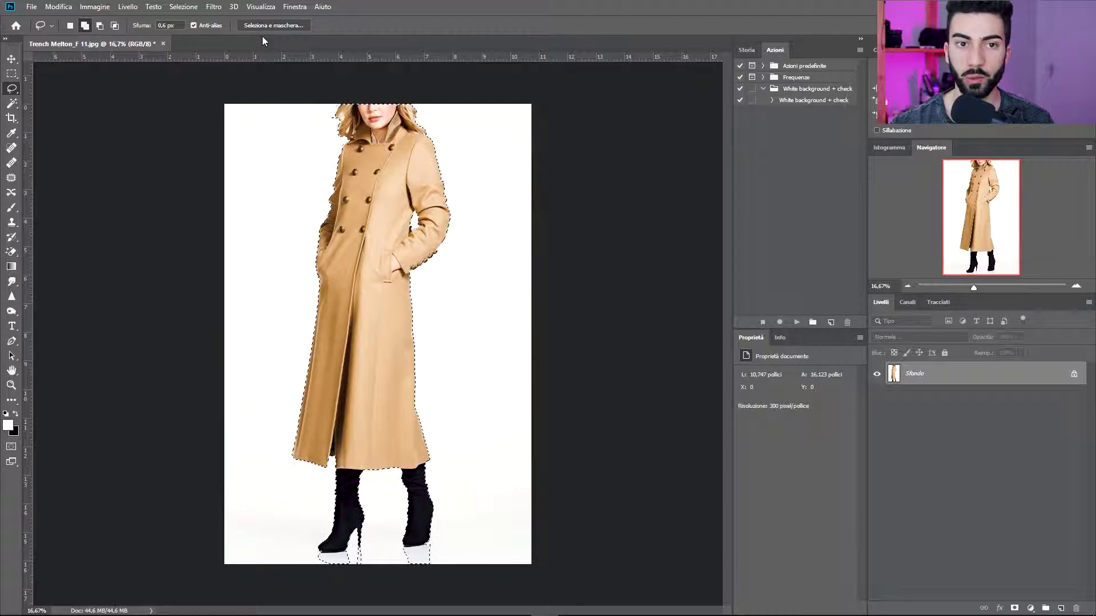
{"action": "left_click", "coordinate": [262, 26]}
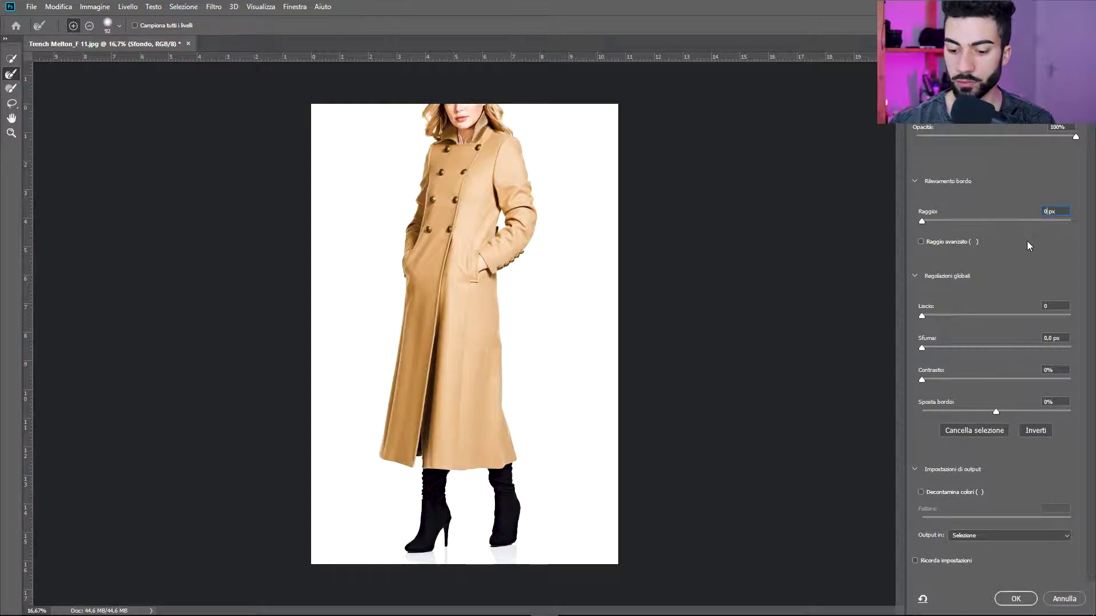
Refine edges: radius 1 px, smooth 5, feather 0,3 px, contrast 5%, shift edge -8%, output to new layer
{"action": "type", "text": "1"}
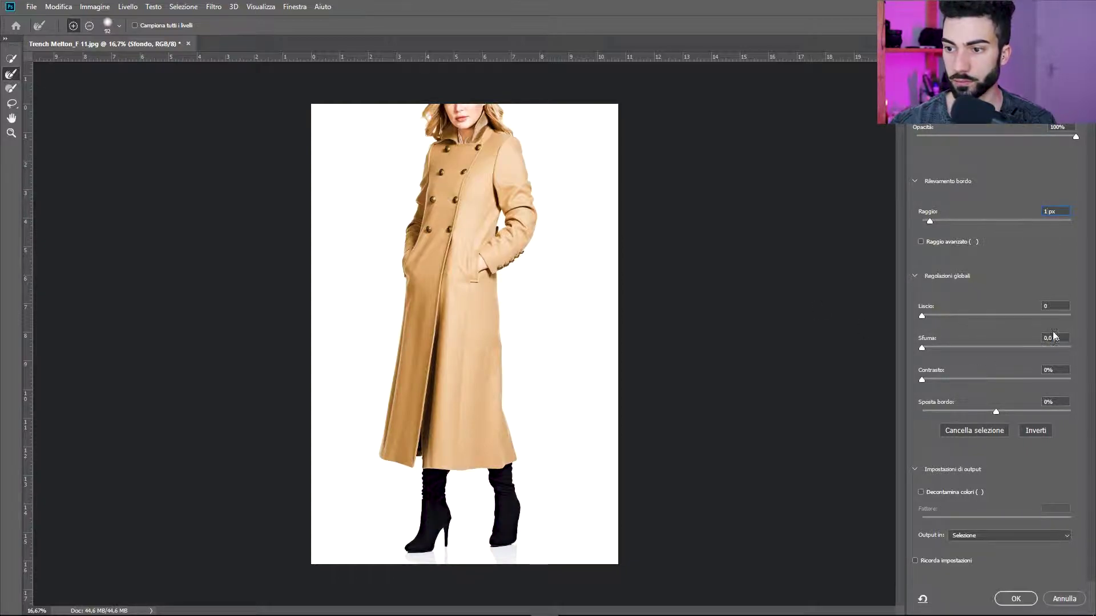
{"action": "type", "text": "5"}
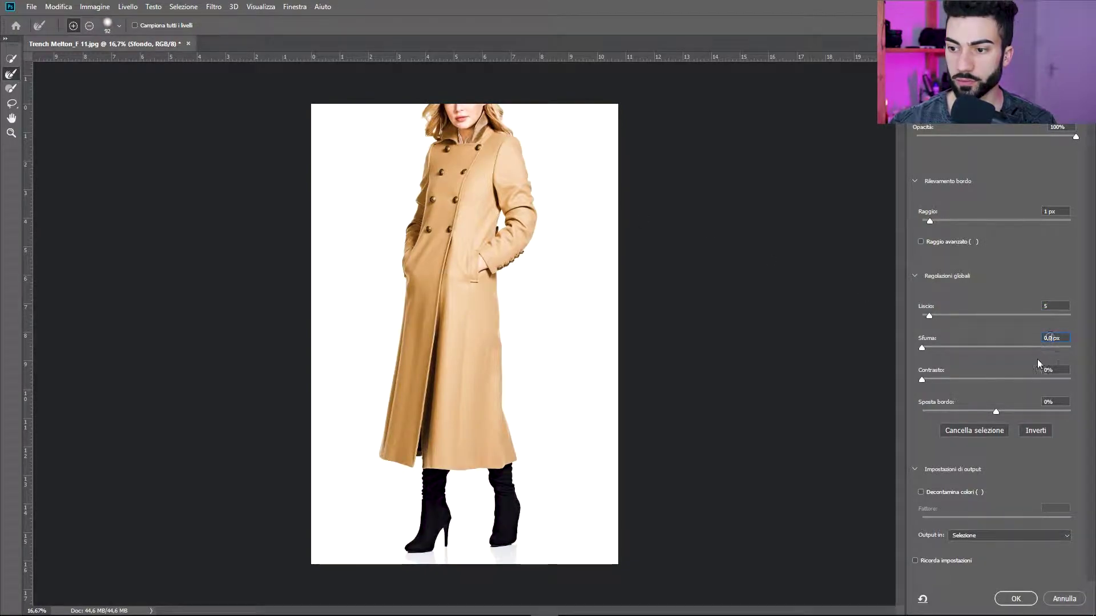
{"action": "key", "text": "Up"}
{"action": "key", "text": "Up"}
{"action": "key", "text": "Up"}
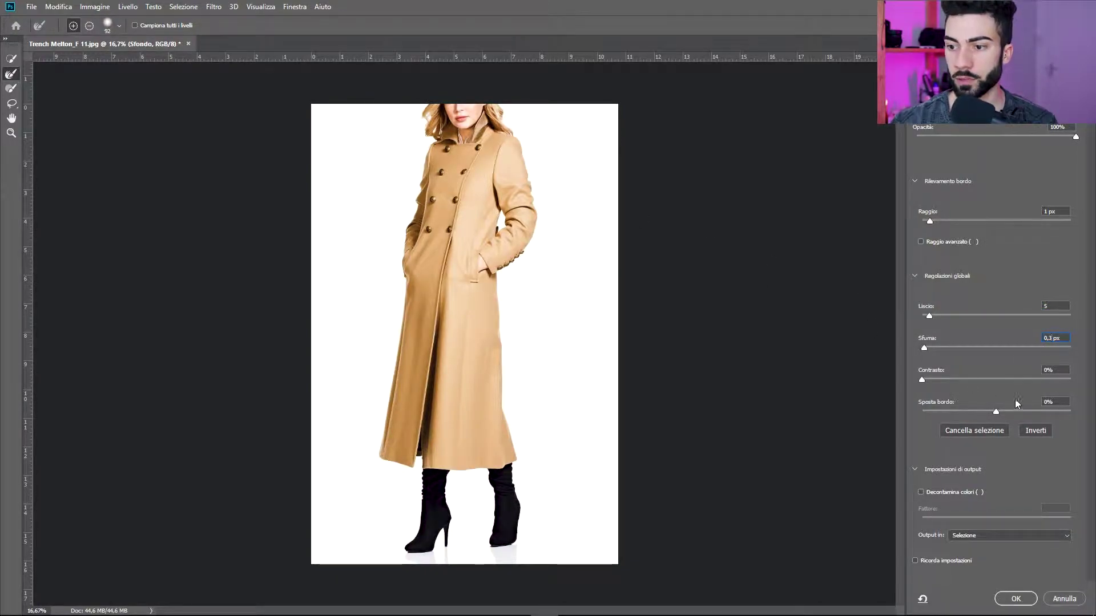
{"action": "type", "text": "1"}
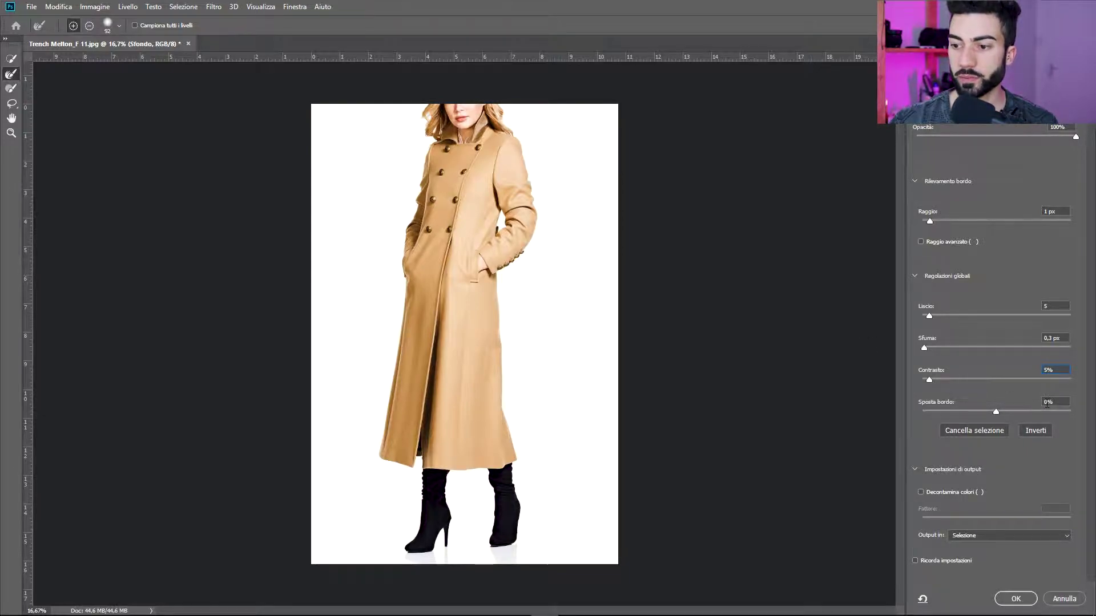
{"action": "type", "text": "-8"}
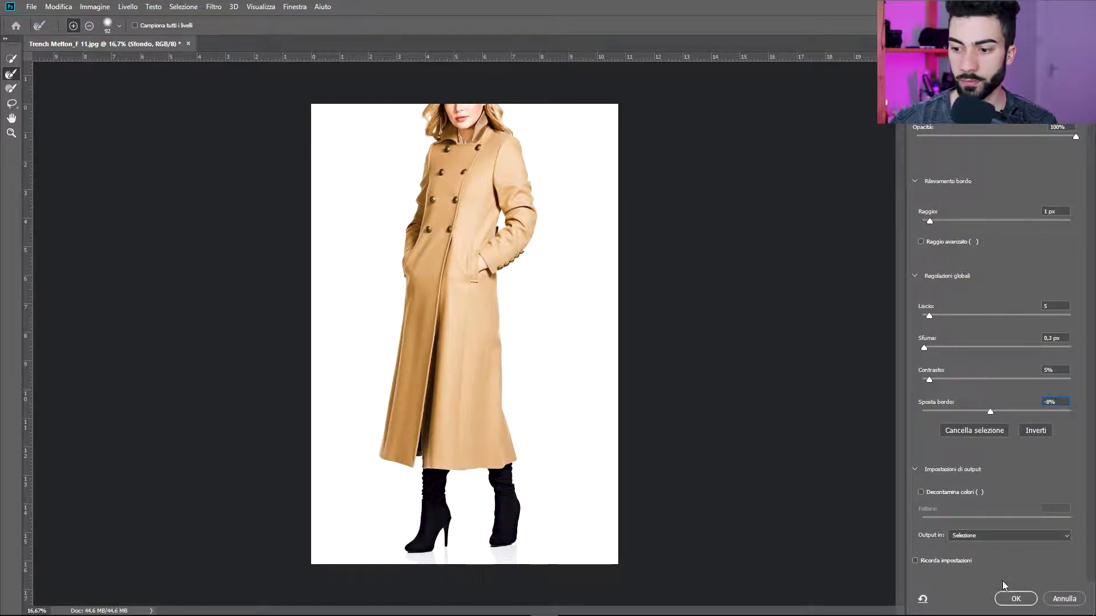
{"action": "left_click", "coordinate": [984, 539]}
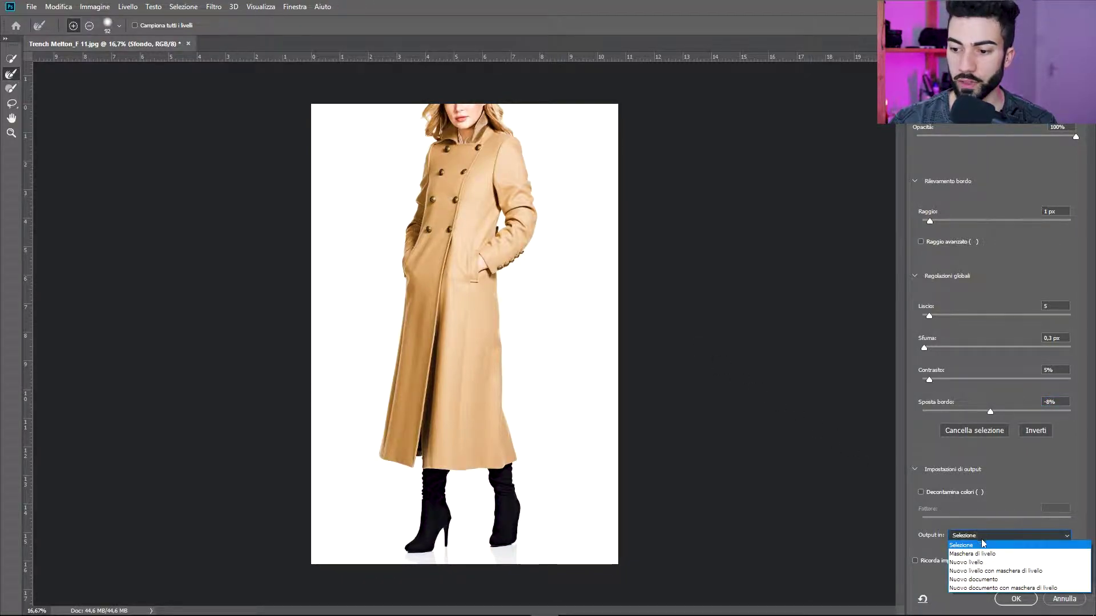
{"action": "left_click", "coordinate": [980, 558]}
{"action": "left_click", "coordinate": [1011, 600]}
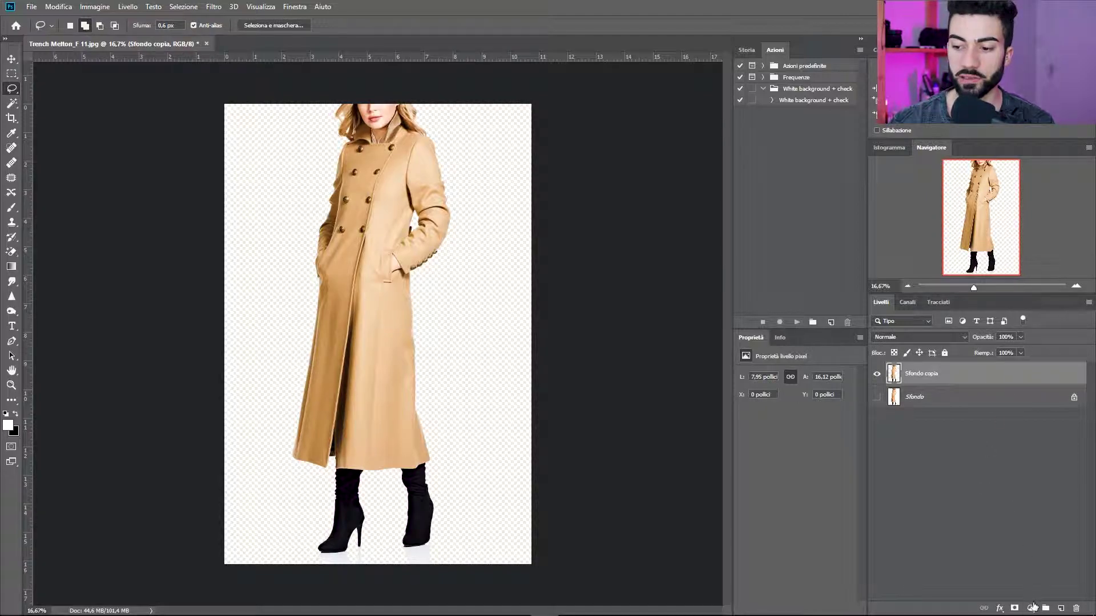
Dismiss the adjustment layer menu without adding one, then open the Modifica (Edit) menu
{"action": "left_click", "coordinate": [1031, 609]}
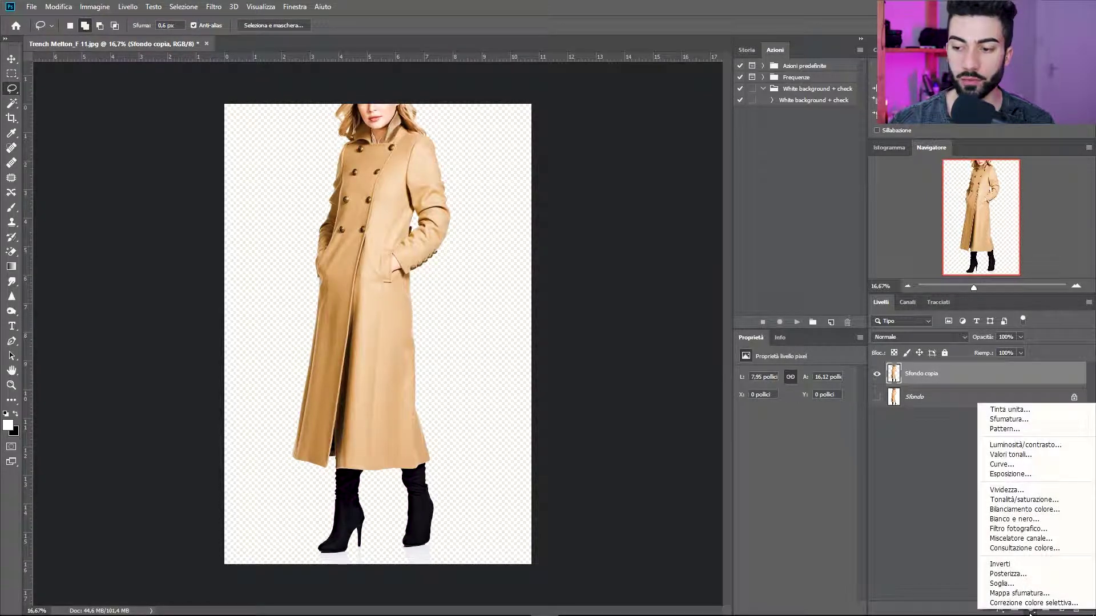
{"action": "left_click", "coordinate": [939, 509]}
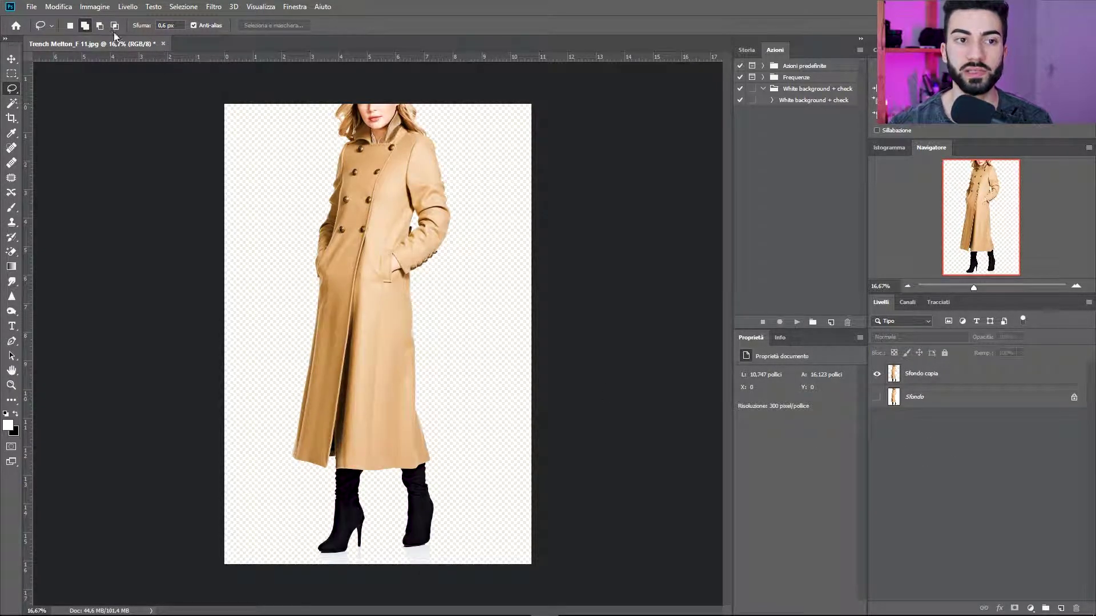
{"action": "left_click", "coordinate": [58, 7]}
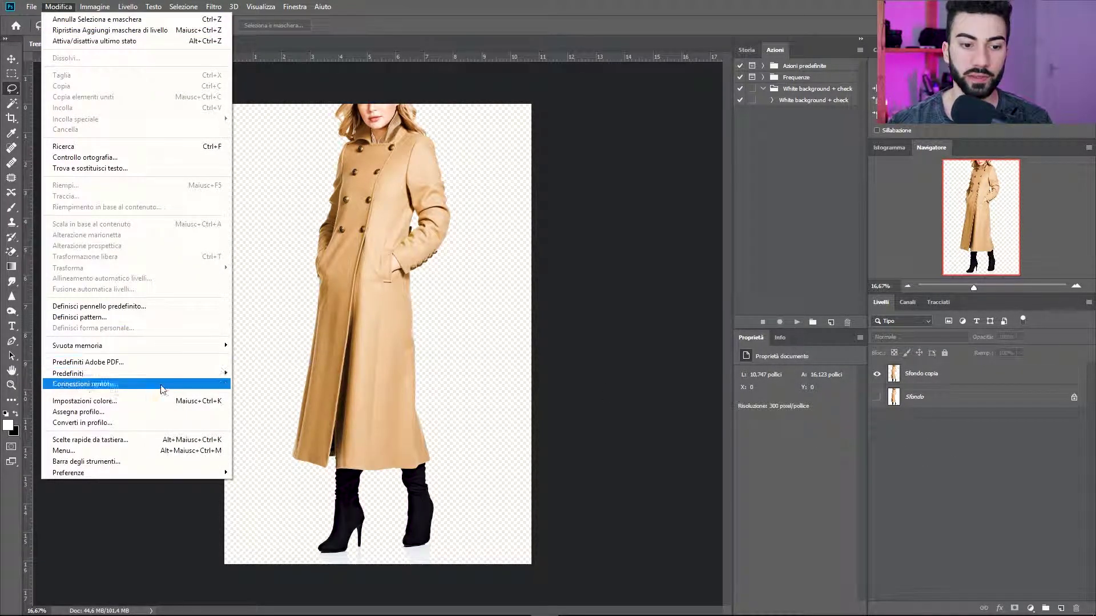
Review the Image and Layer command shortcuts in Keyboard Shortcuts, then close the dialog
{"action": "left_click", "coordinate": [160, 441]}
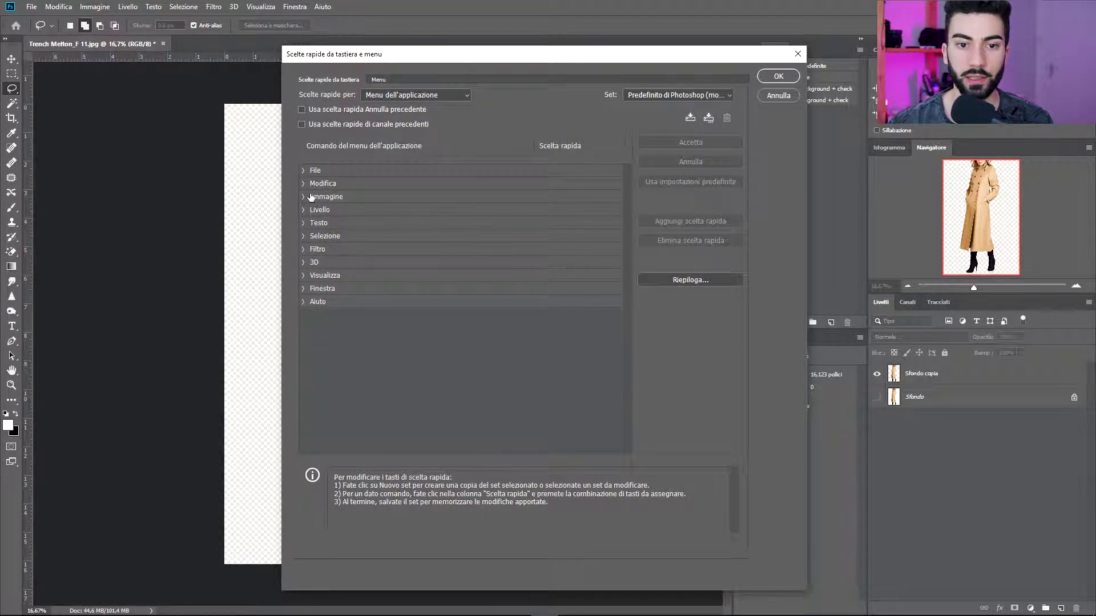
{"action": "left_click", "coordinate": [304, 196]}
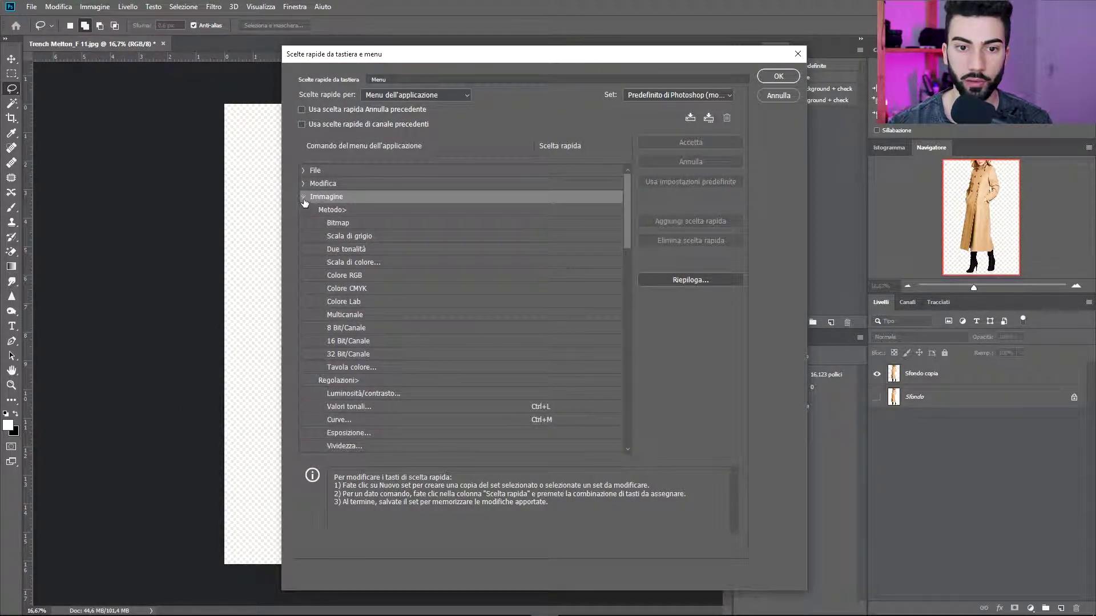
{"action": "left_click", "coordinate": [303, 197]}
{"action": "left_click", "coordinate": [303, 209]}
{"action": "mouse_move", "coordinate": [625, 200]}
{"action": "left_mouse_down"}
{"action": "mouse_move", "coordinate": [607, 382]}
{"action": "mouse_move", "coordinate": [588, 431]}
{"action": "left_mouse_up"}
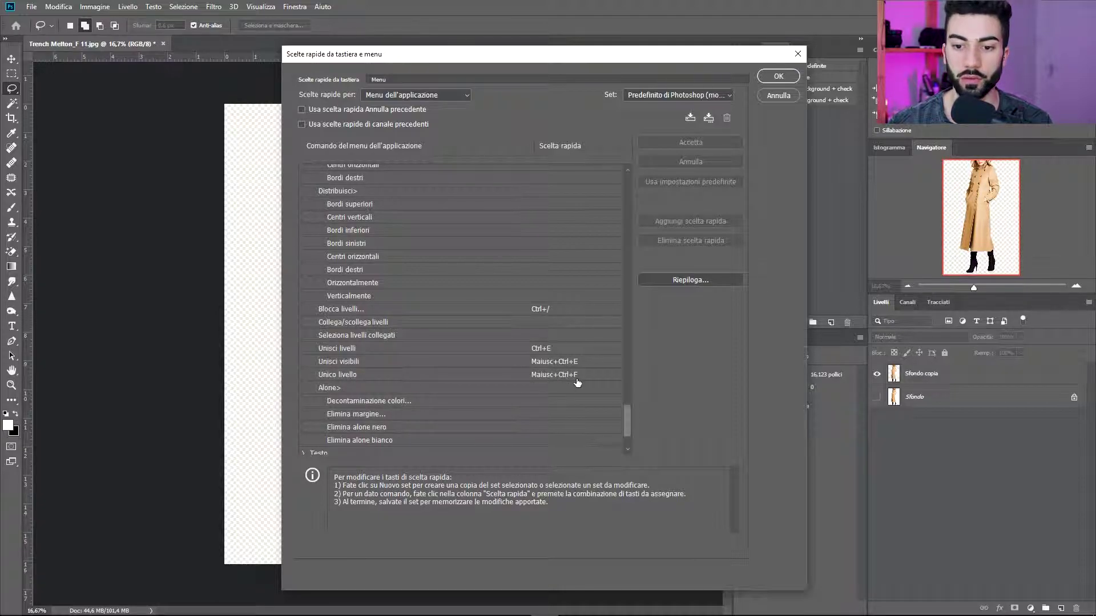
{"action": "left_click", "coordinate": [775, 97]}
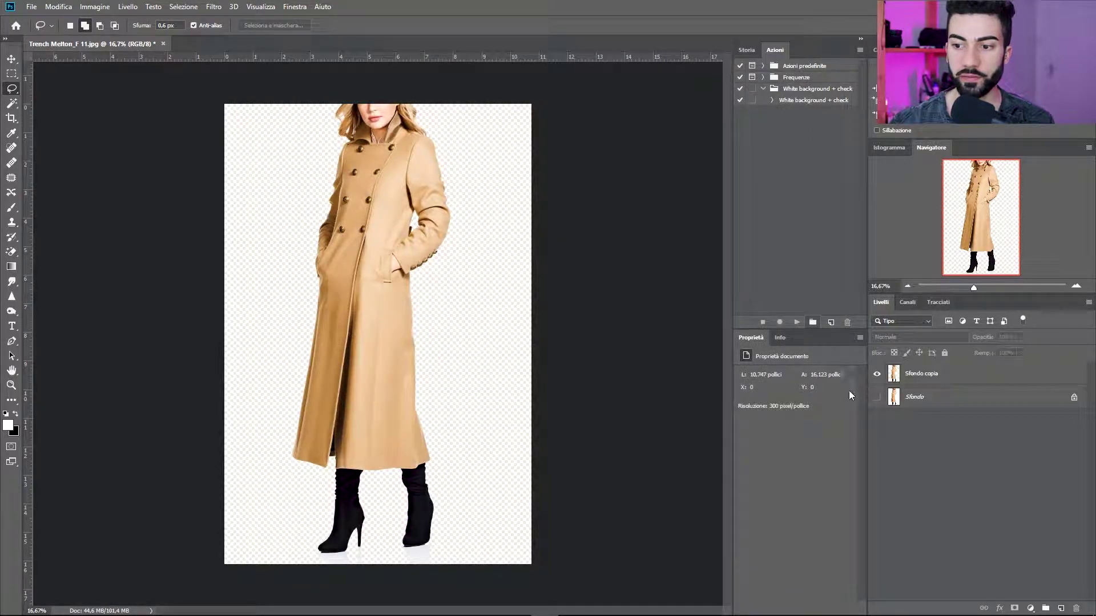
With Sfondo copia selected, flatten the coat image and discard the hidden original layer
{"action": "left_click", "coordinate": [915, 380]}
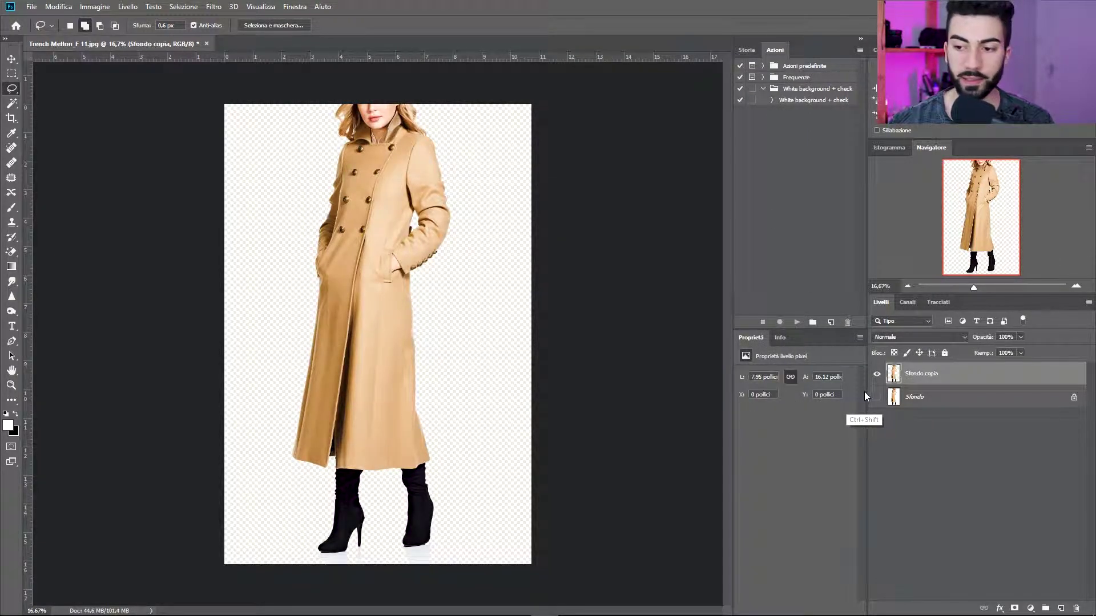
{"action": "key", "text": "ctrl+alt+shift+d"}
{"action": "left_click", "coordinate": [514, 233]}
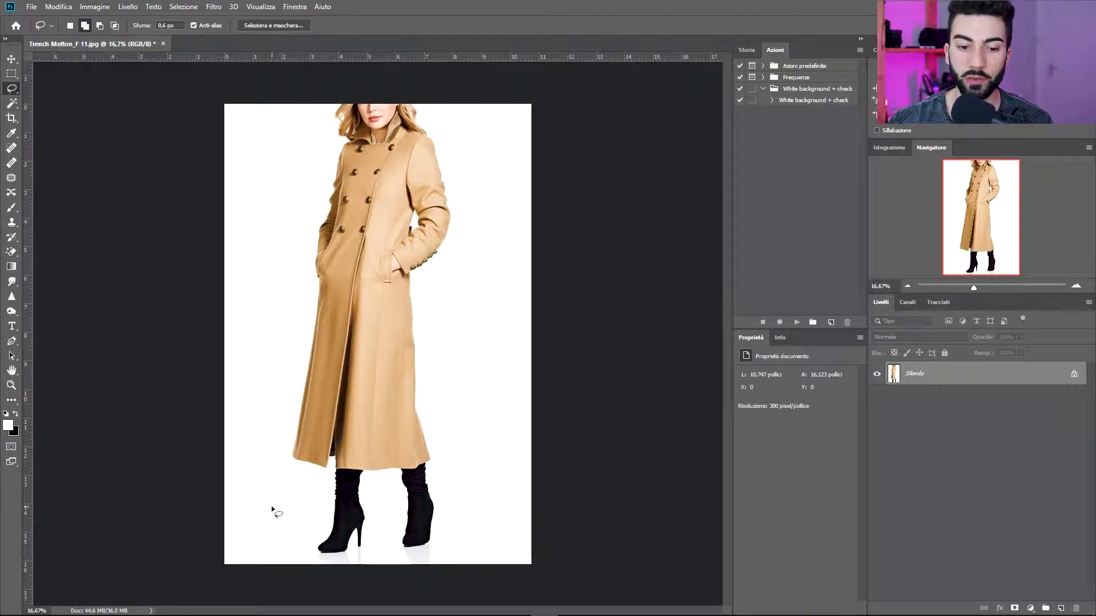
Add a Levels layer with black input at 252, then zoom onto the boots to spot stray specks
{"action": "left_click", "coordinate": [1031, 608]}
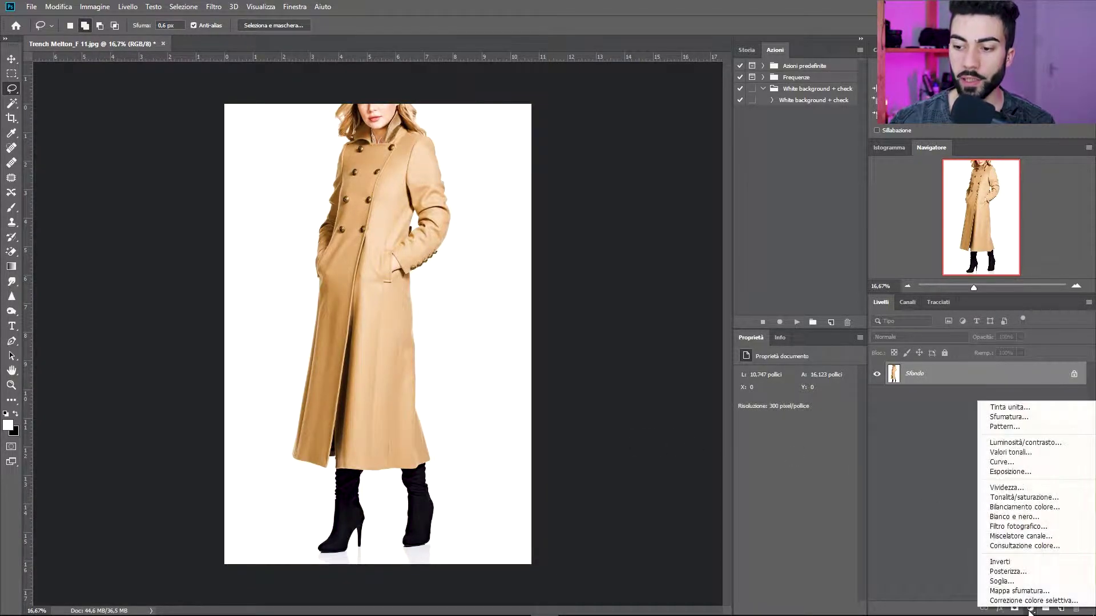
{"action": "left_click", "coordinate": [1011, 452]}
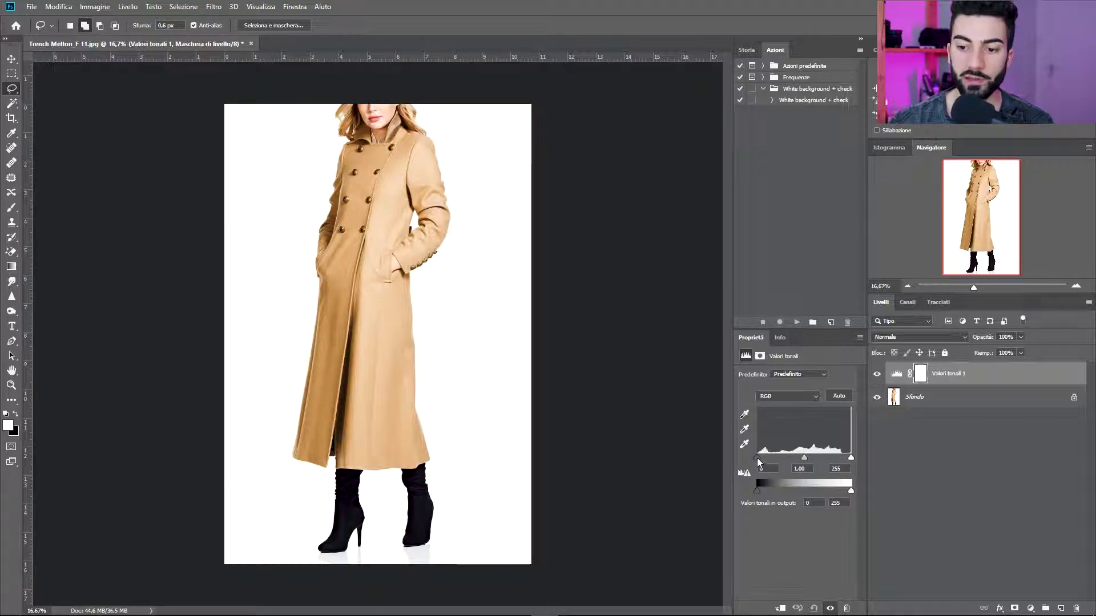
{"action": "left_click_drag", "start_coordinate": [758, 457], "coordinate": [855, 461]}
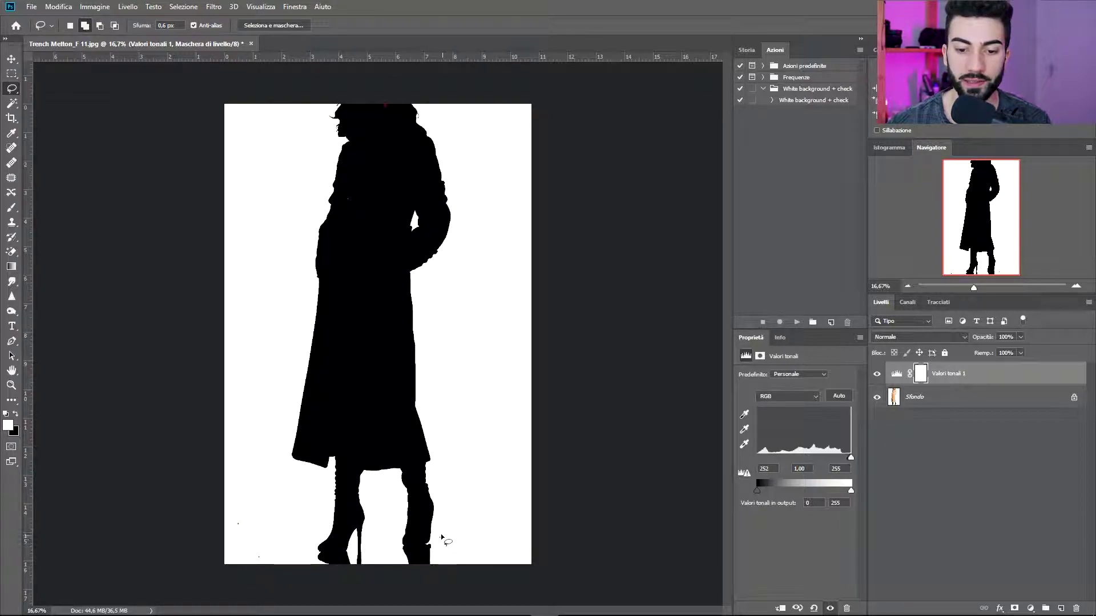
{"action": "key", "text": "ctrl+plus"}
{"action": "key", "text": "ctrl+plus"}
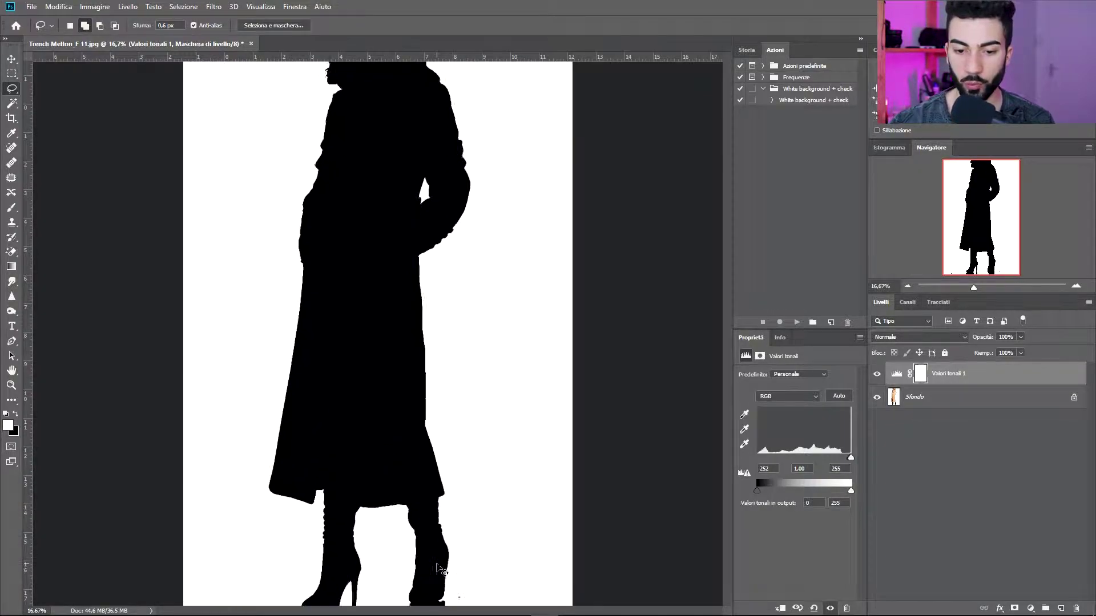
{"action": "left_click_drag", "start_coordinate": [472, 453], "coordinate": [514, 318]}
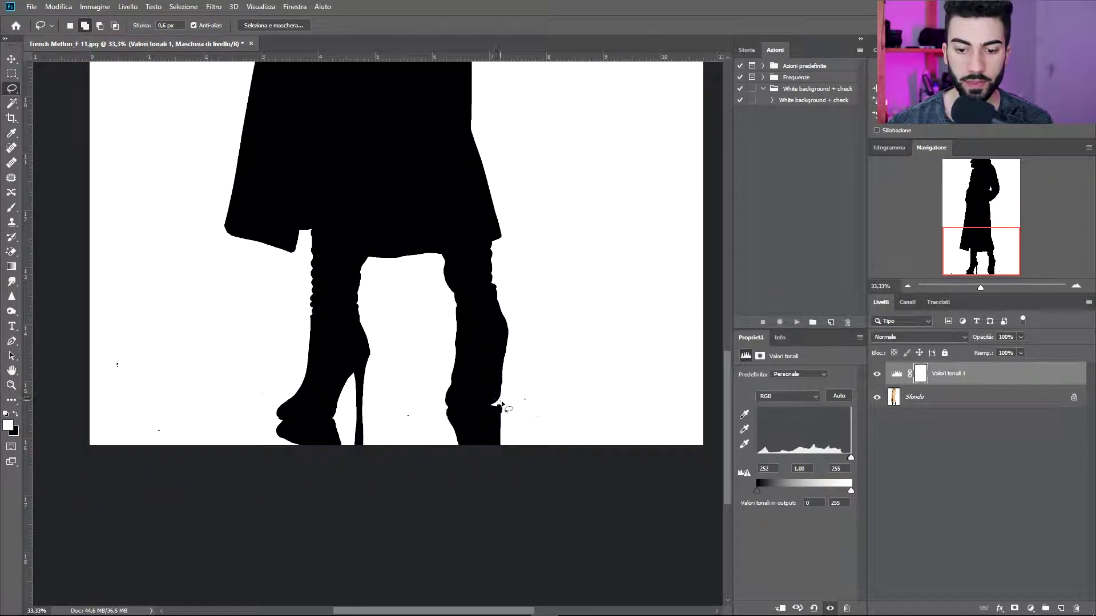
{"action": "key", "text": "b"}
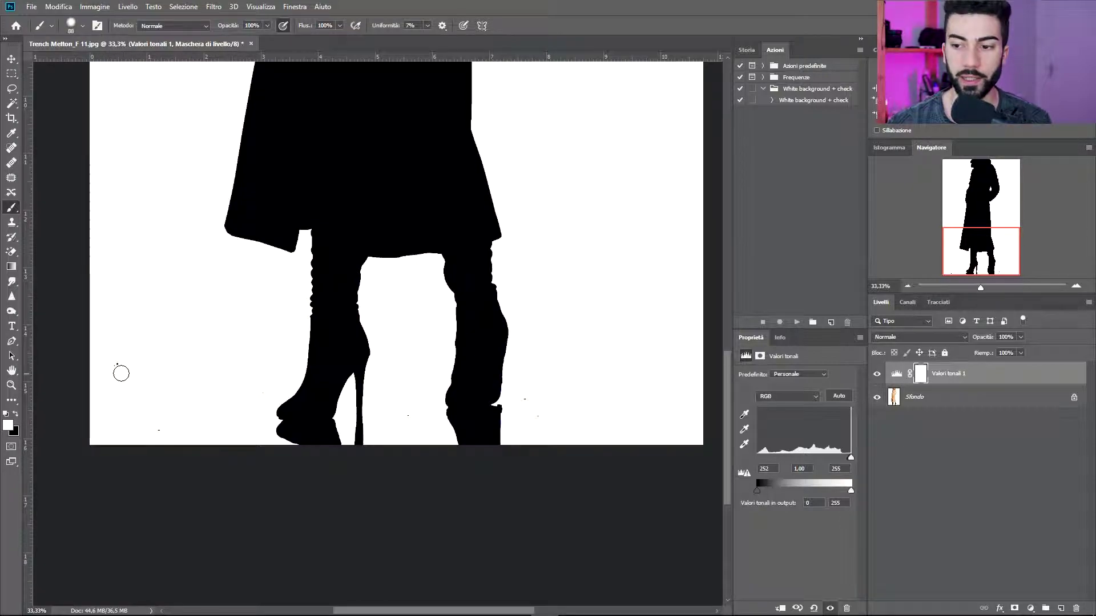
Target the Sfondo layer and hide the Valori tonali 1 check, inspecting the coat and boots
{"action": "left_click", "coordinate": [916, 397]}
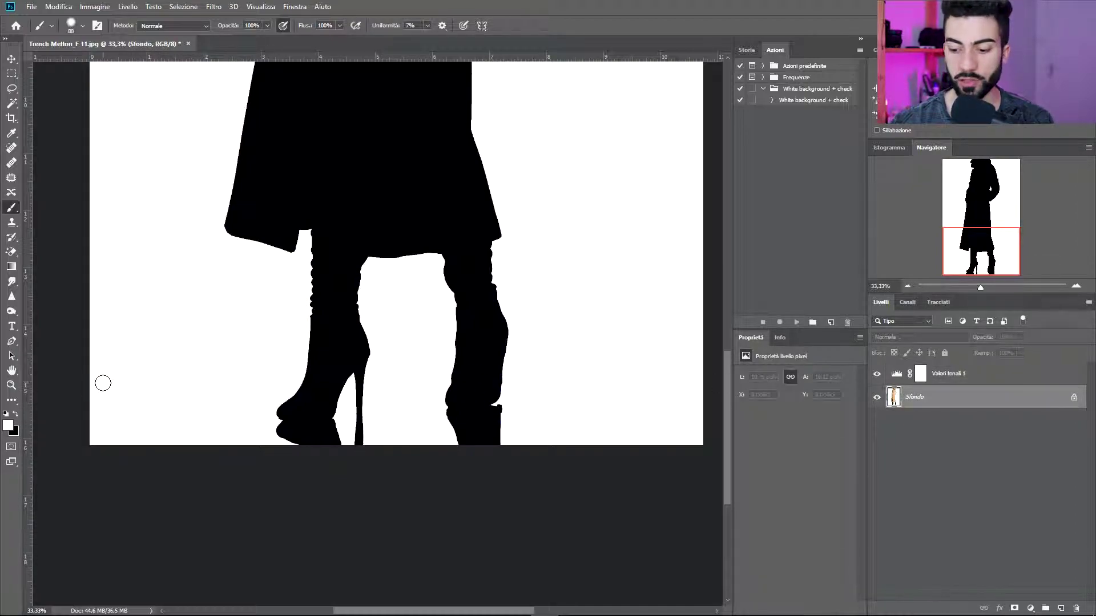
{"action": "key", "text": "ctrl+minus"}
{"action": "key", "text": "ctrl+minus"}
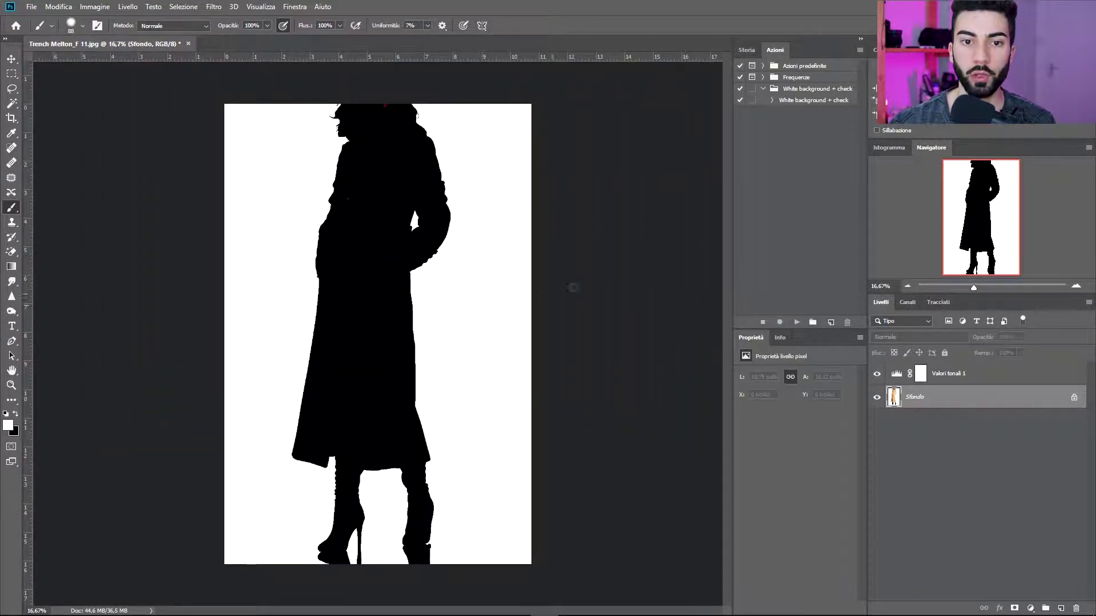
{"action": "left_click", "coordinate": [877, 374]}
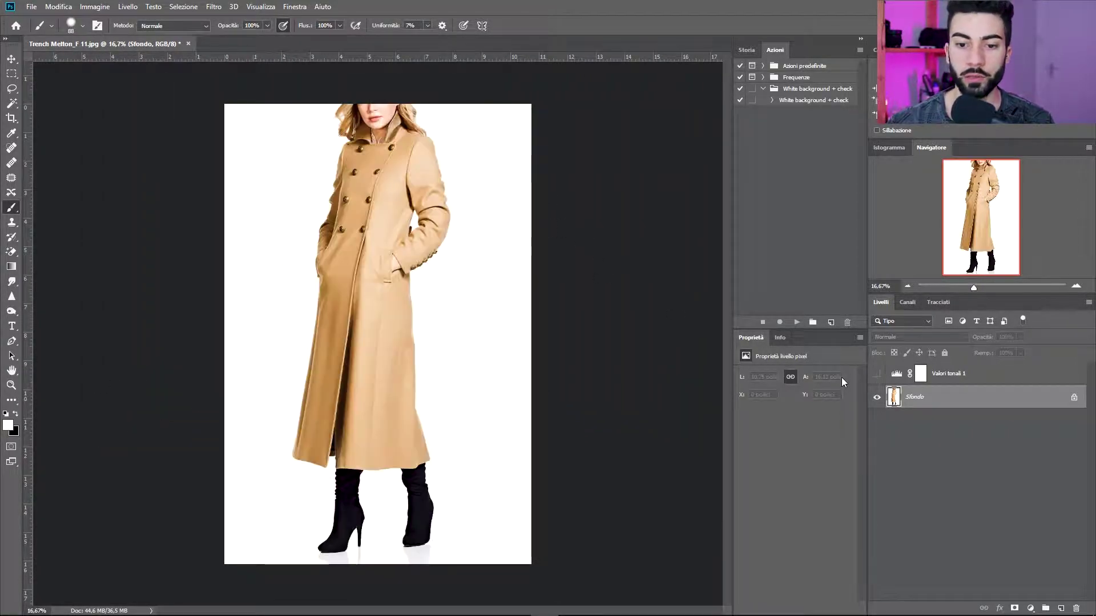
{"action": "key", "text": "ctrl+plus"}
{"action": "key", "text": "ctrl+plus"}
{"action": "key", "text": "ctrl+plus"}
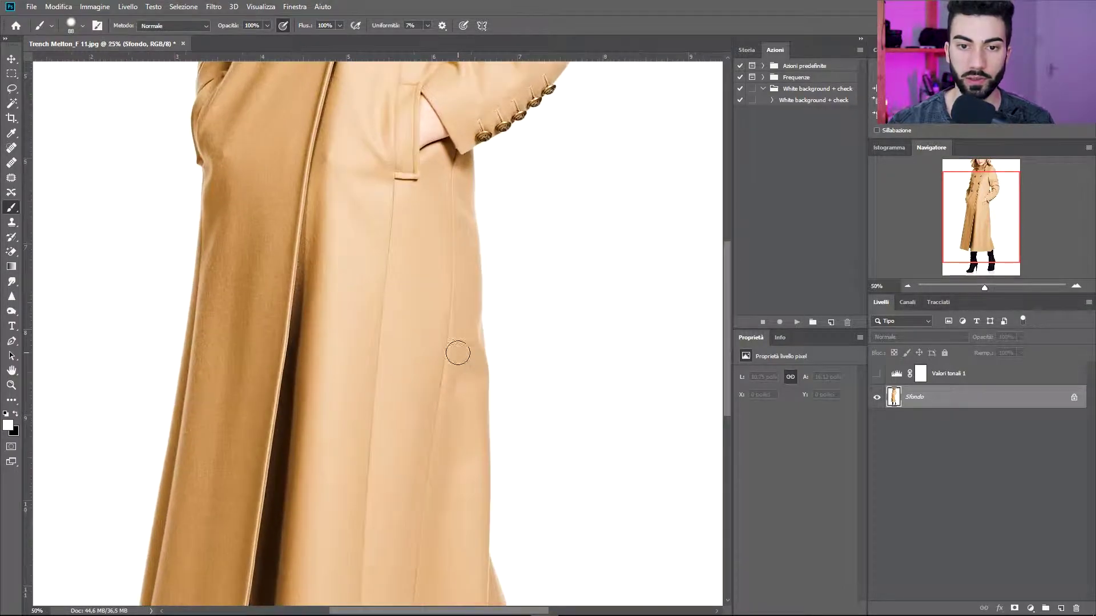
{"action": "scroll", "coordinate": [501, 325], "scroll_direction": "up", "scroll_amount": 5}
{"action": "left_click_drag", "start_coordinate": [512, 323], "coordinate": [549, 487]}
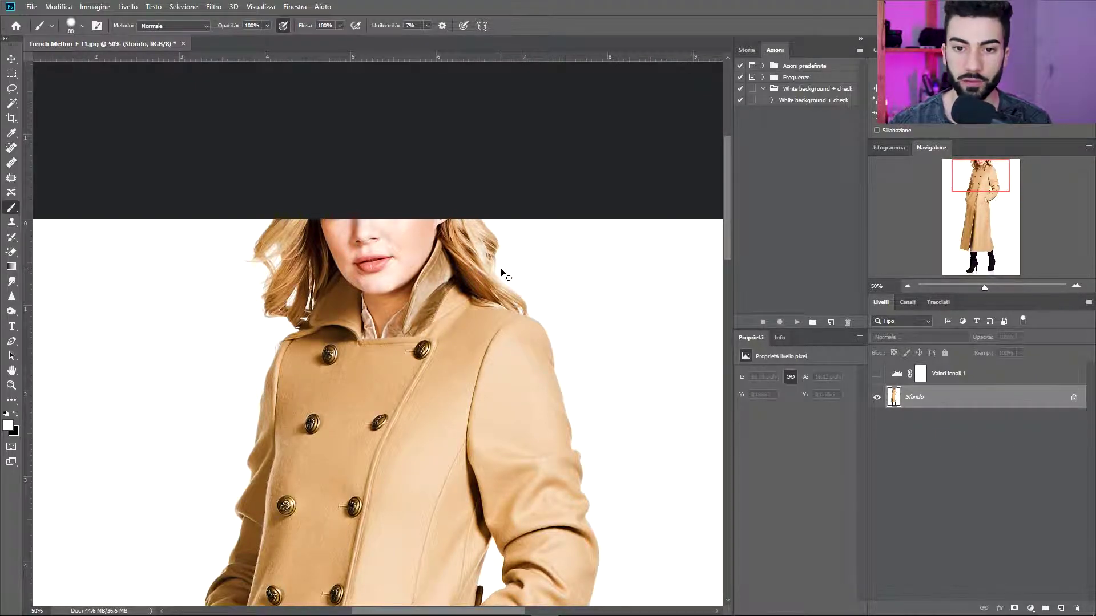
{"action": "key", "text": "ctrl+minus"}
{"action": "key", "text": "ctrl+minus"}
{"action": "key", "text": "ctrl+minus"}
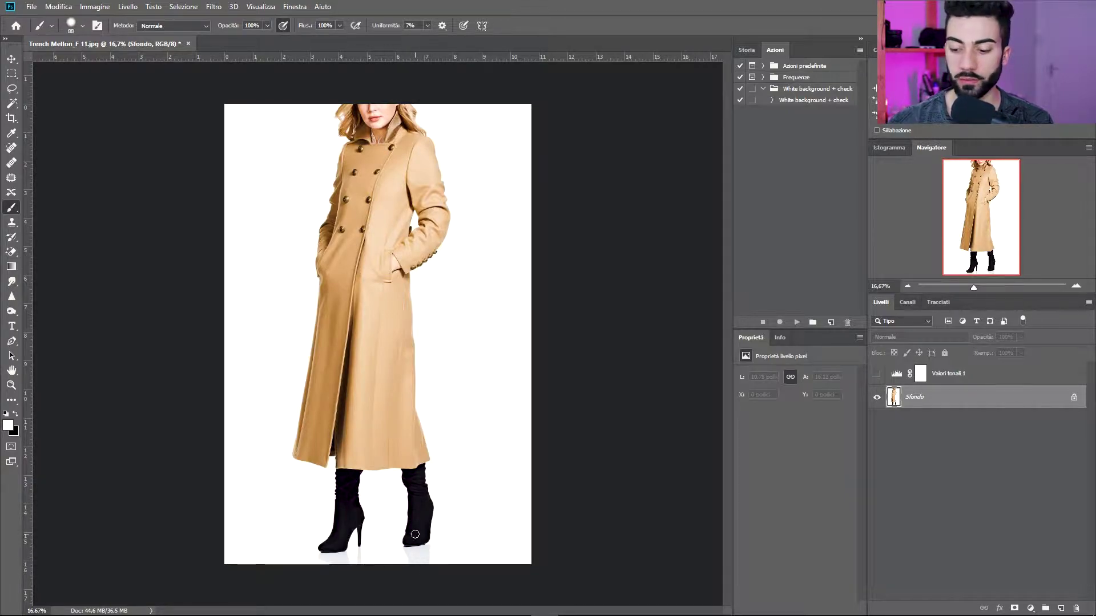
{"action": "key", "text": "ctrl+plus"}
{"action": "key", "text": "ctrl+plus"}
{"action": "scroll", "coordinate": [519, 287], "scroll_direction": "down", "scroll_amount": 3}
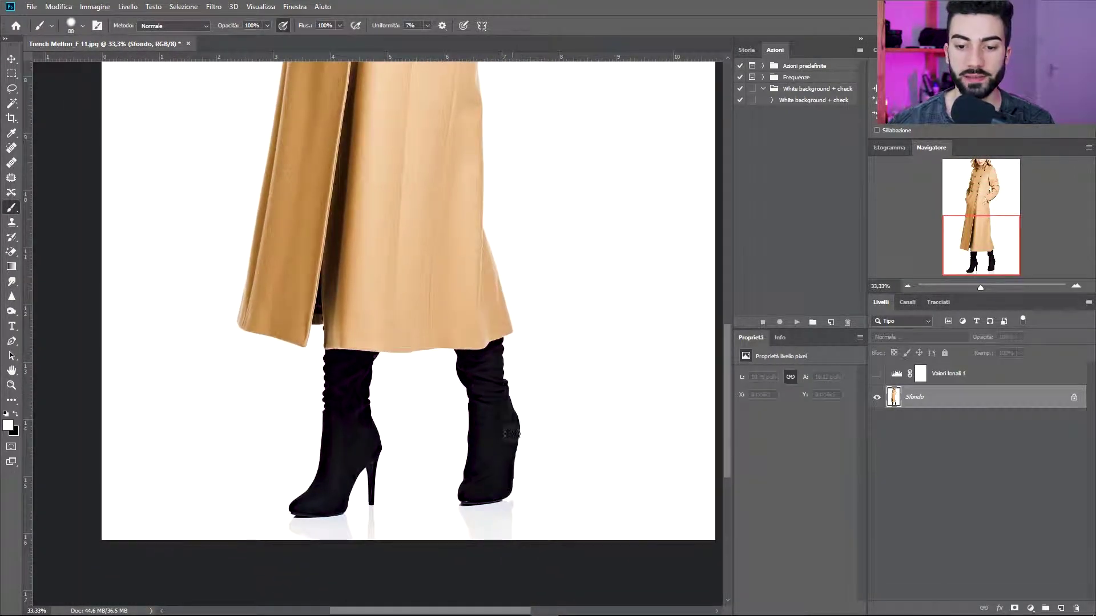
Paint the boot shadows white with a soft brush, then run the F2 flatten-and-open action
{"action": "right_click", "coordinate": [532, 525], "text": "alt"}
{"action": "left_click", "coordinate": [535, 524], "text": "alt"}
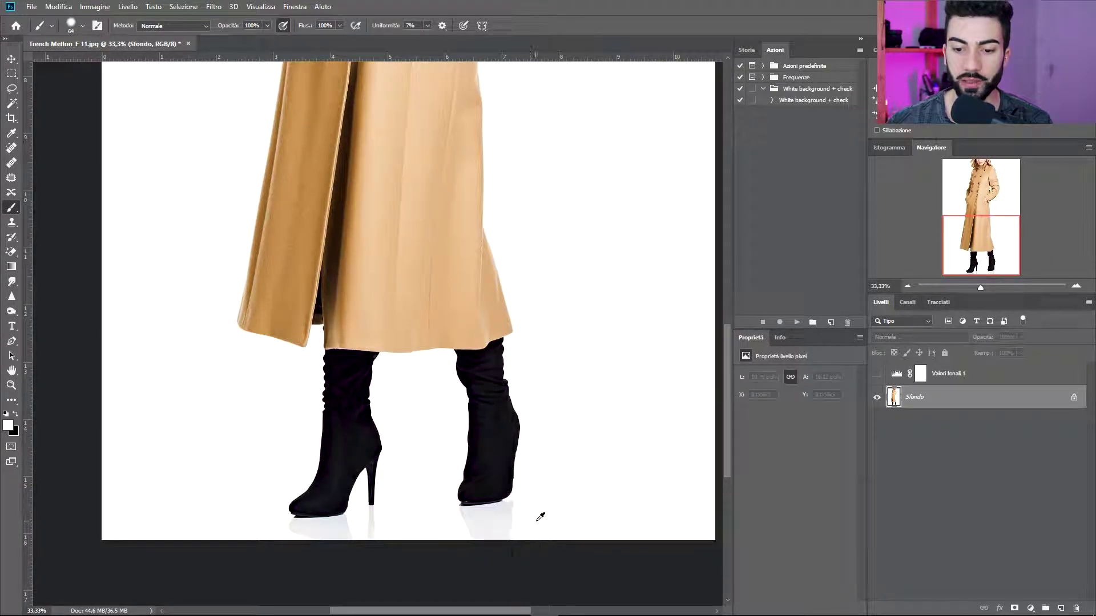
{"action": "right_click", "coordinate": [536, 524], "text": "alt"}
{"action": "right_click", "coordinate": [564, 523], "text": "alt"}
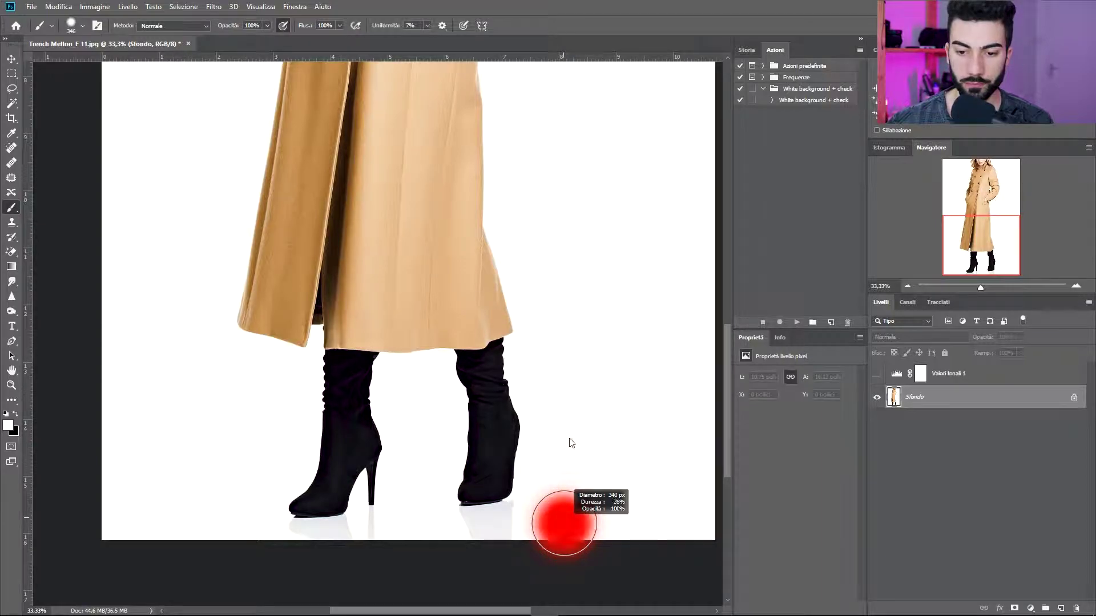
{"action": "right_click", "coordinate": [564, 523], "text": "alt"}
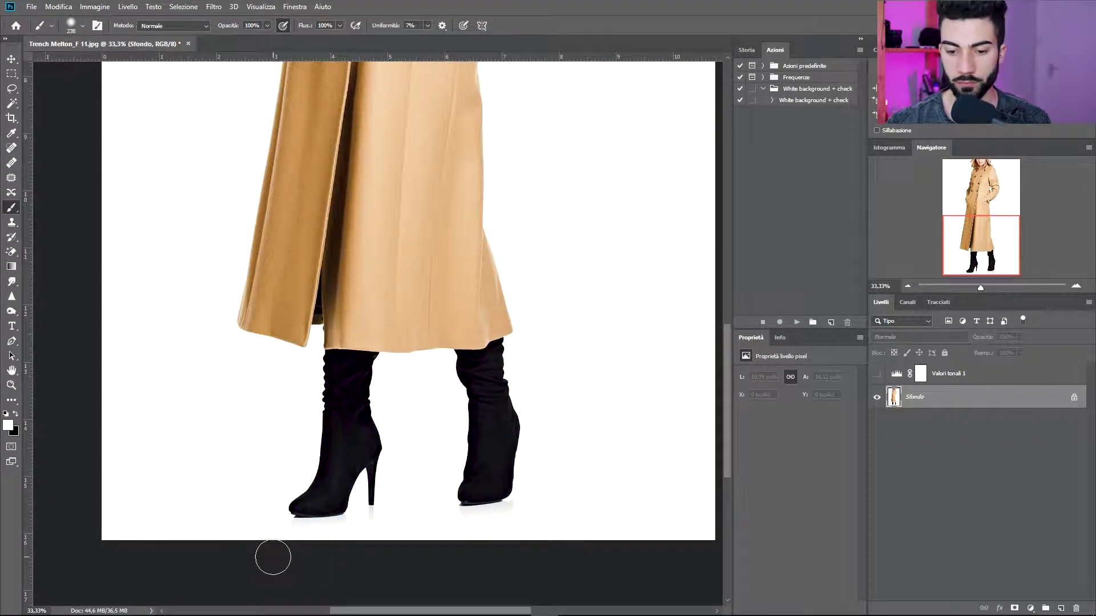
{"action": "key", "text": "ctrl+minus"}
{"action": "key", "text": "ctrl+minus"}
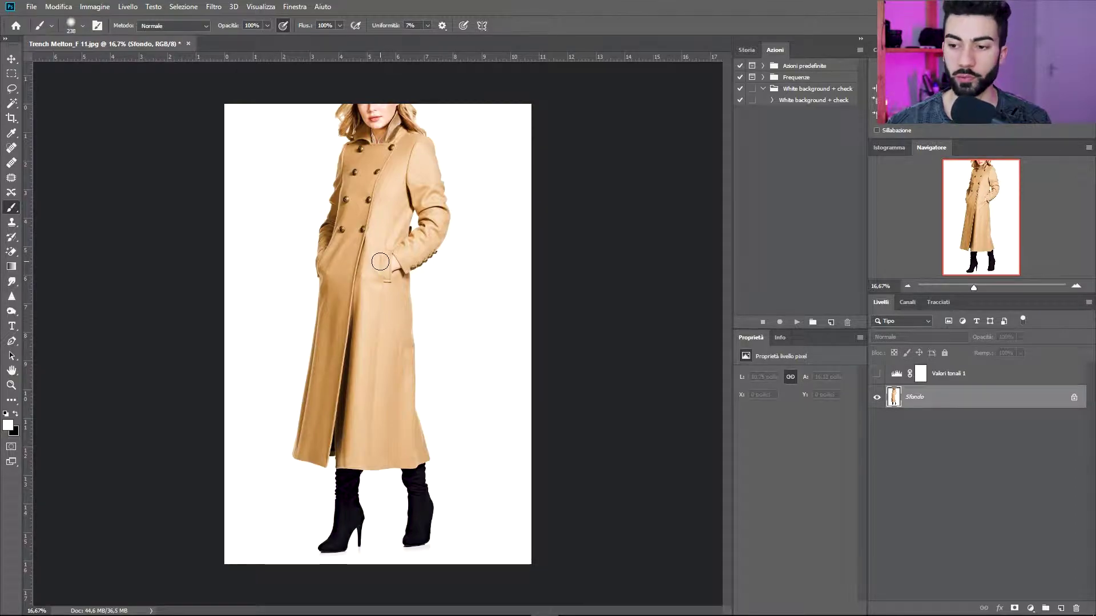
{"action": "key", "text": "F2"}
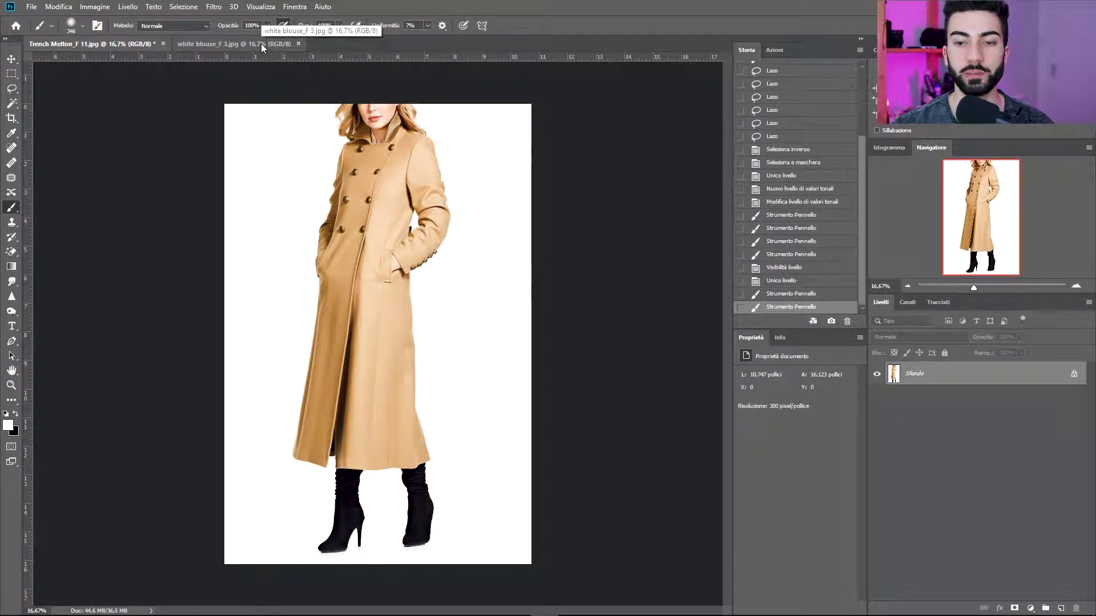
On the white blouse photo, Magic Wand-select the white background left and right plus the floor
{"action": "left_click", "coordinate": [257, 45]}
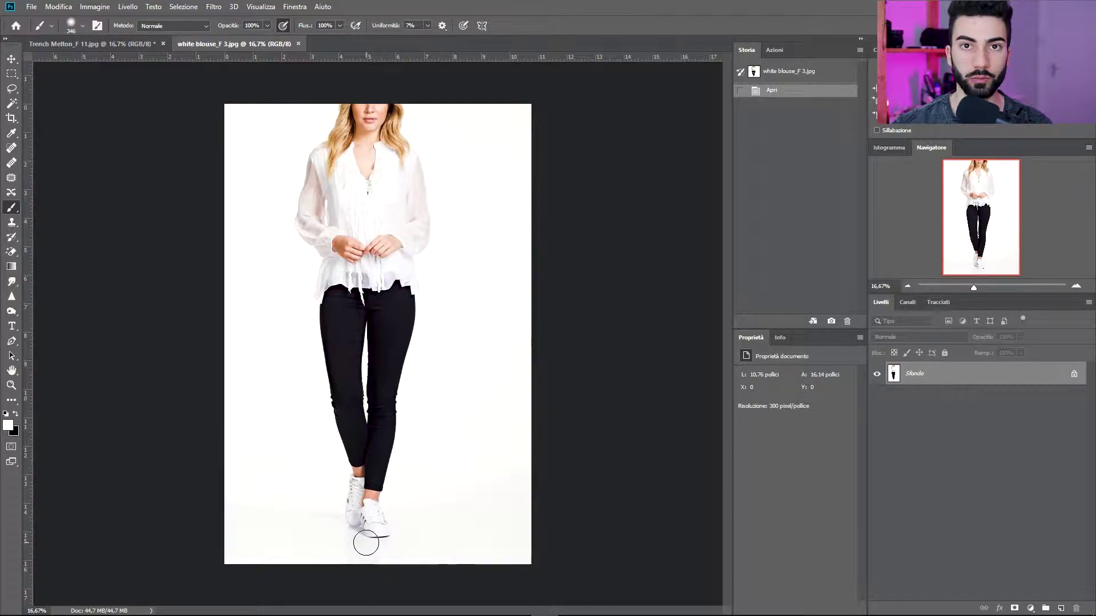
{"action": "left_click", "coordinate": [12, 104]}
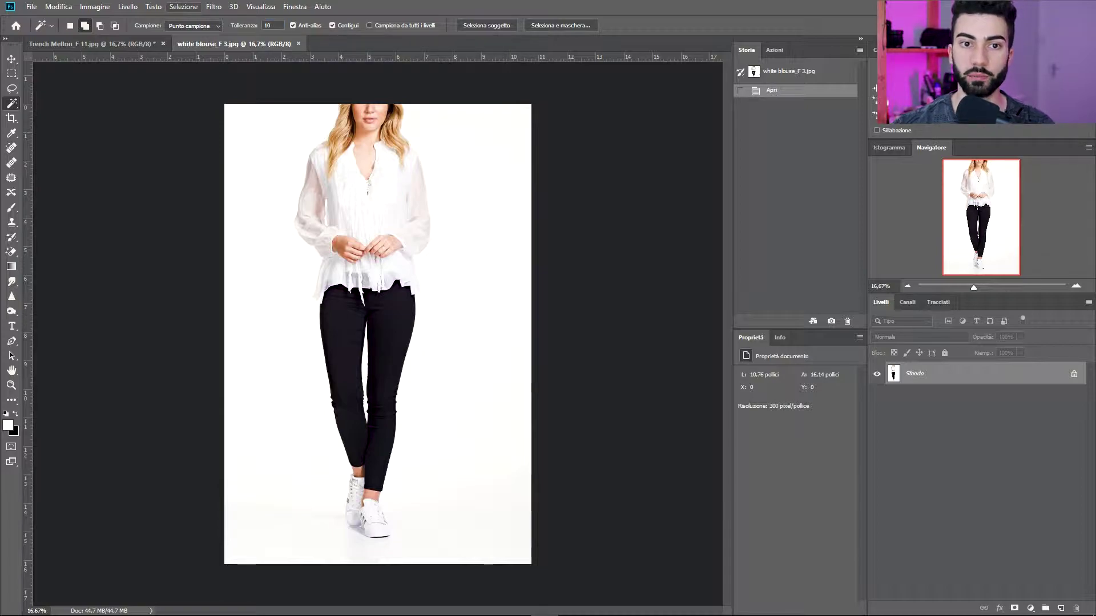
{"action": "left_click", "coordinate": [315, 136]}
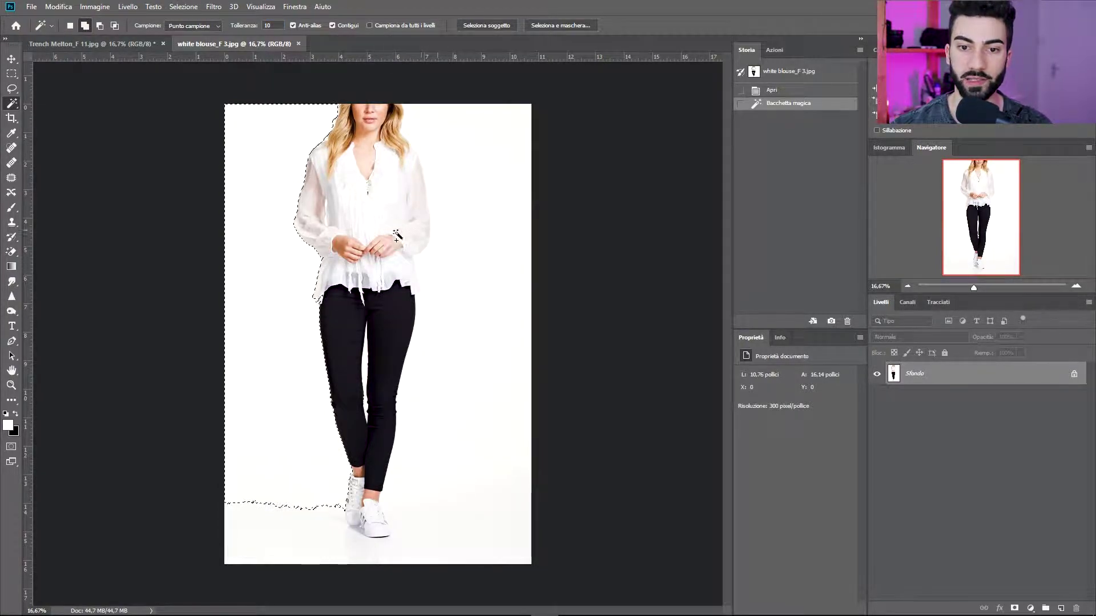
{"action": "left_click", "coordinate": [460, 208]}
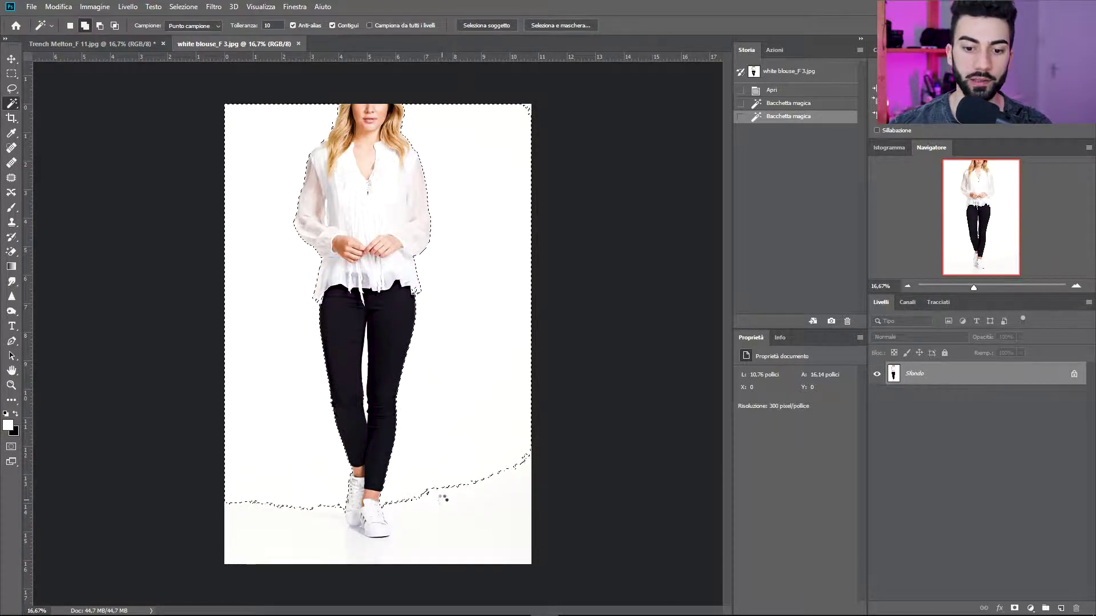
{"action": "left_click", "coordinate": [491, 522]}
{"action": "left_click", "coordinate": [497, 528]}
{"action": "left_click", "coordinate": [337, 541]}
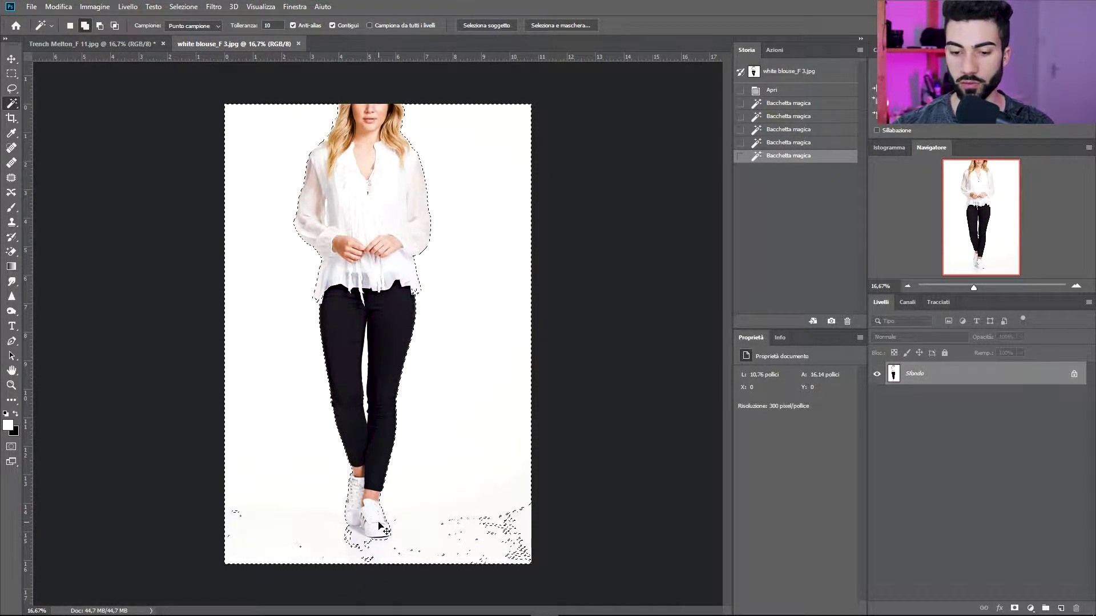
Zoom in and add the missed background patches around the figure to the selection
{"action": "key", "text": "ctrl+plus"}
{"action": "scroll", "coordinate": [447, 252], "scroll_direction": "down", "scroll_amount": 5}
{"action": "left_click", "coordinate": [354, 230]}
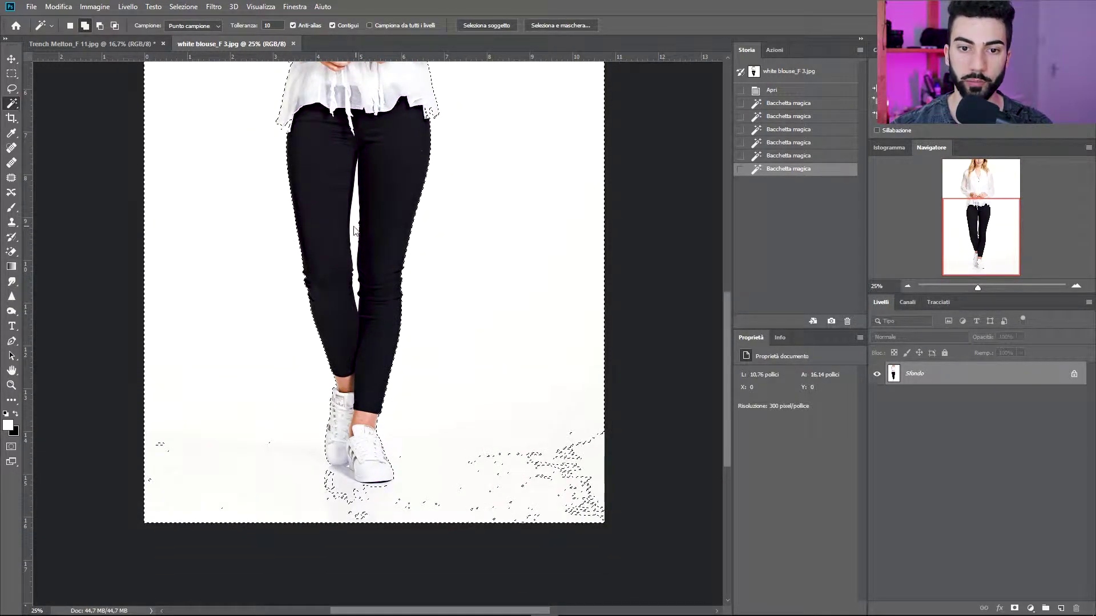
{"action": "left_click_drag", "start_coordinate": [428, 190], "coordinate": [411, 400]}
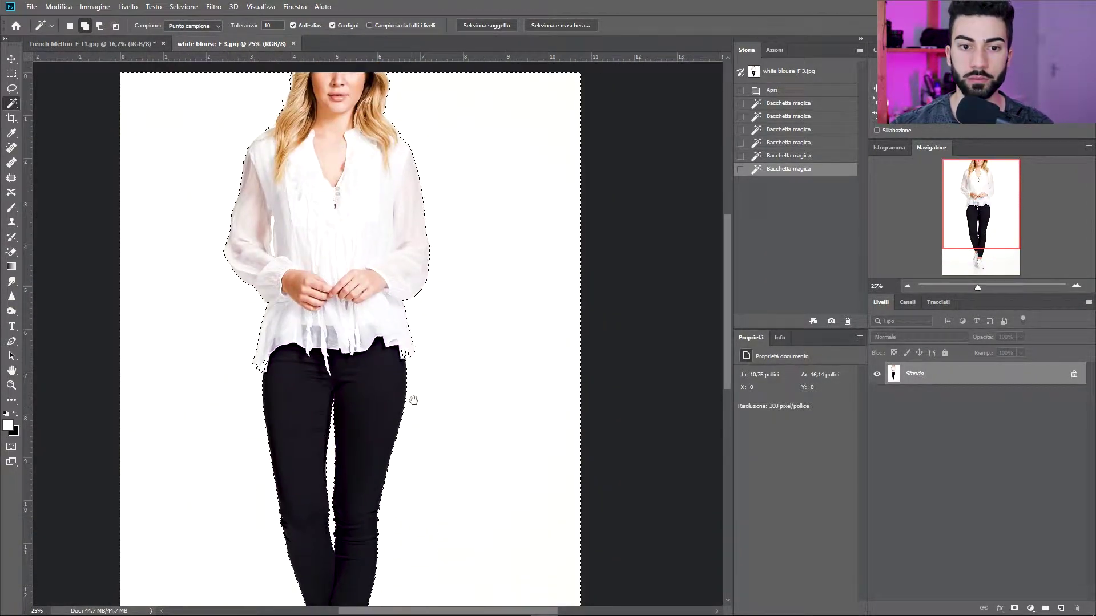
{"action": "left_click", "coordinate": [272, 251]}
{"action": "left_click_drag", "start_coordinate": [455, 452], "coordinate": [472, 201]}
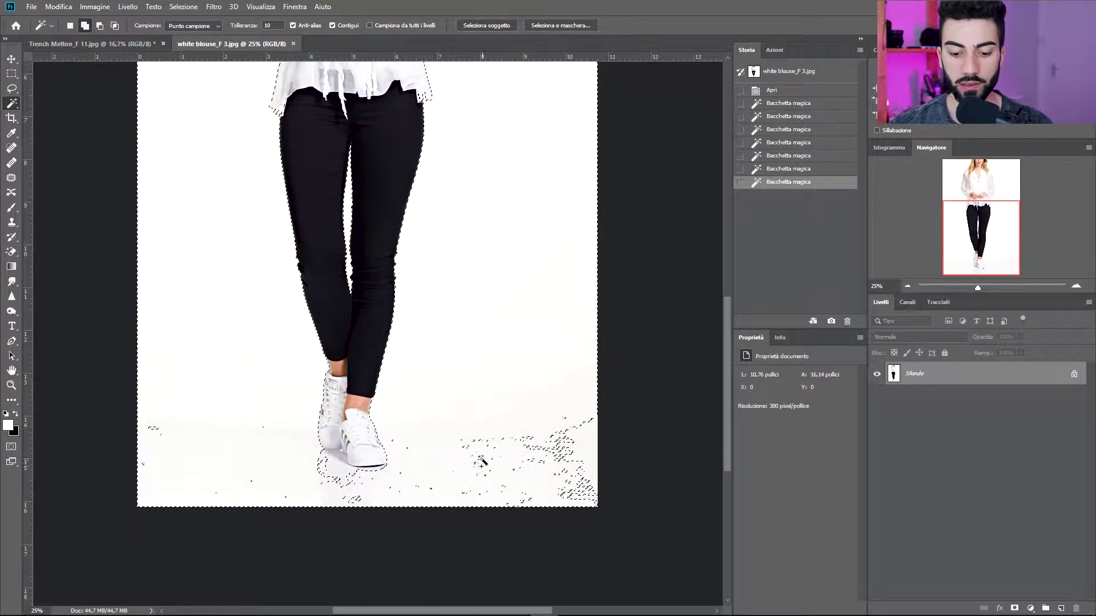
With the Lasso, subtract the stray floor specks and the area under and around the shoes
{"action": "key", "text": "l"}
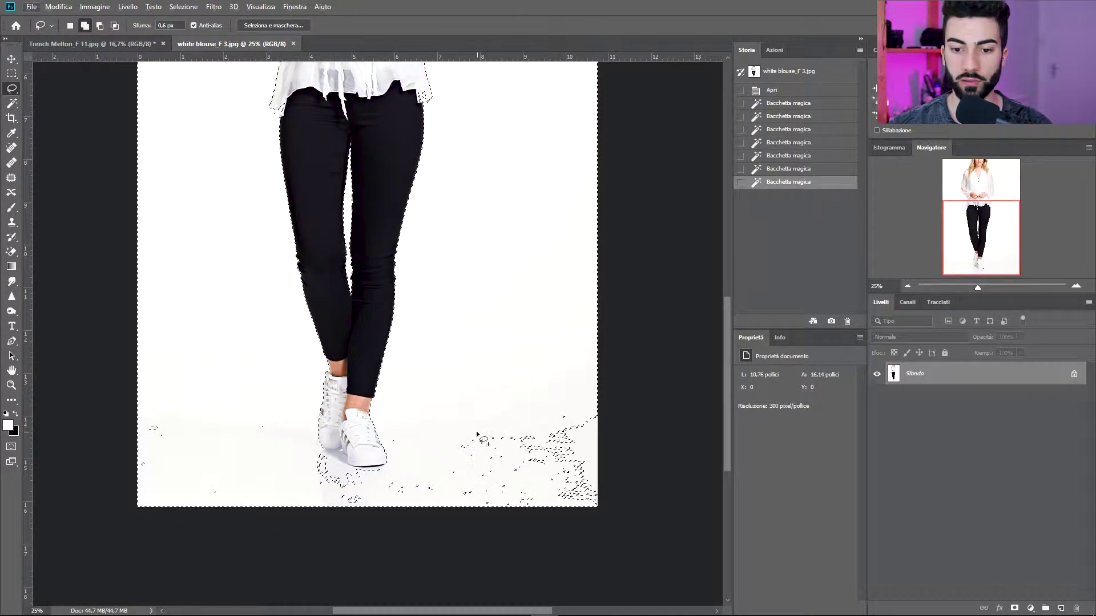
{"action": "left_click_drag", "start_coordinate": [478, 436], "coordinate": [579, 422]}
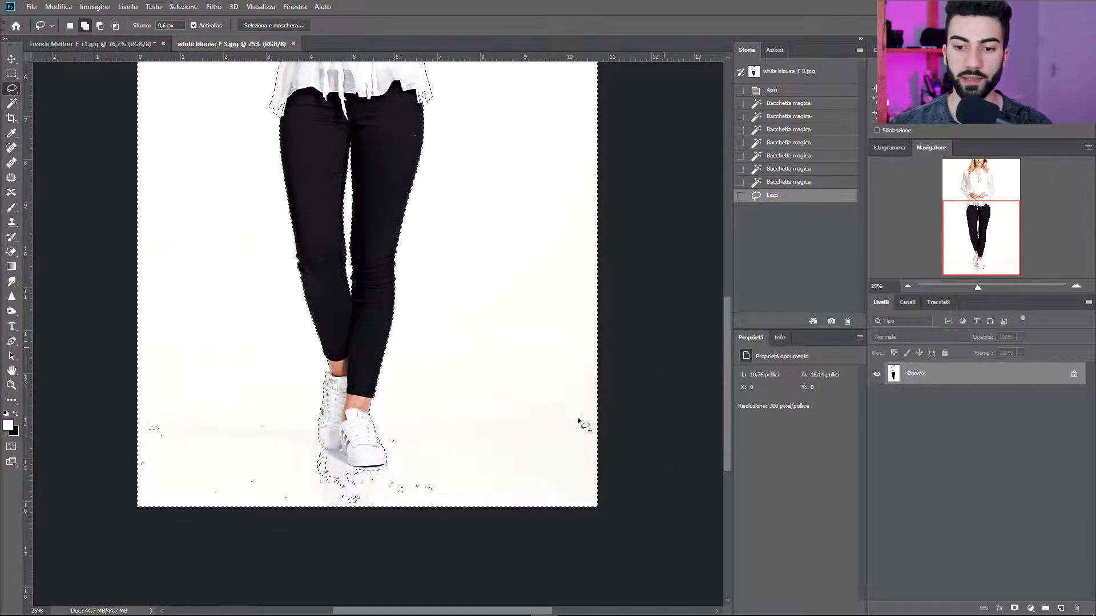
{"action": "left_click_drag", "start_coordinate": [431, 454], "coordinate": [429, 453]}
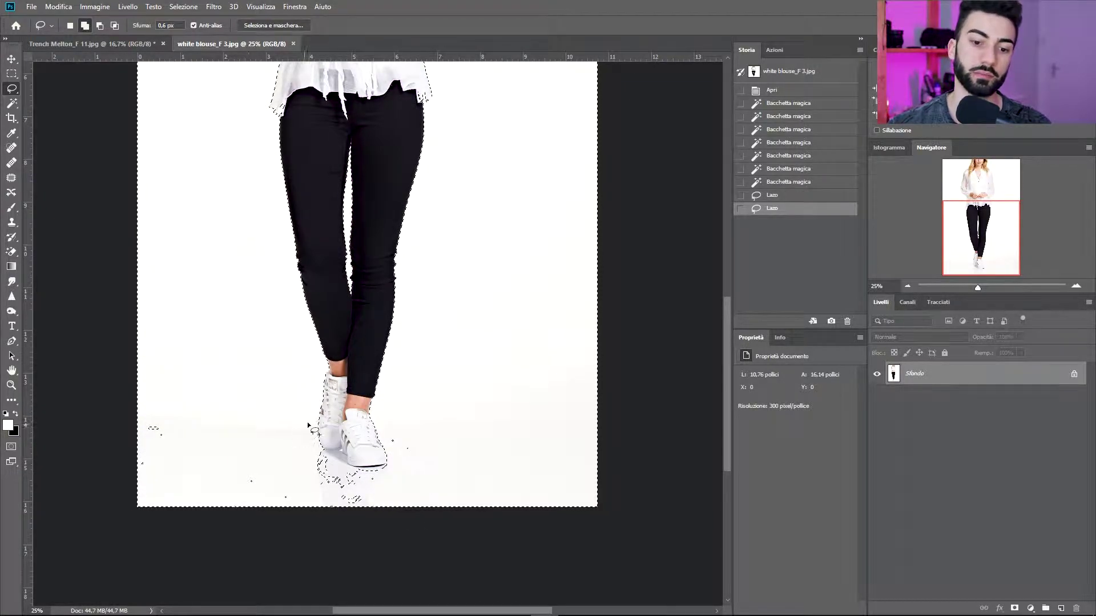
{"action": "left_click_drag", "start_coordinate": [297, 468], "coordinate": [298, 443]}
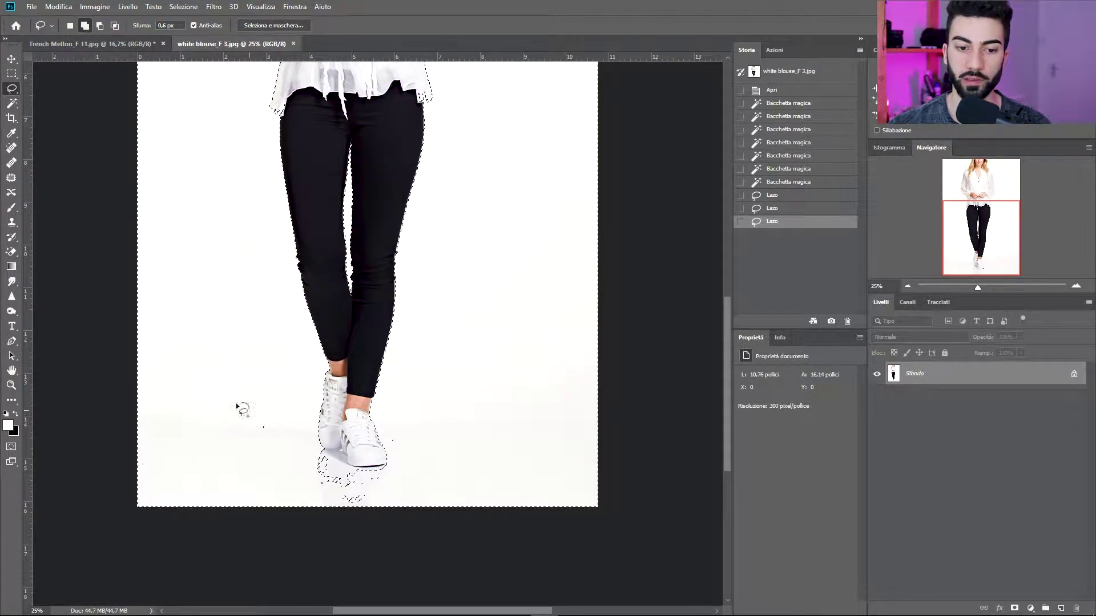
{"action": "left_click_drag", "start_coordinate": [169, 534], "coordinate": [308, 465]}
{"action": "left_click_drag", "start_coordinate": [133, 455], "coordinate": [138, 508]}
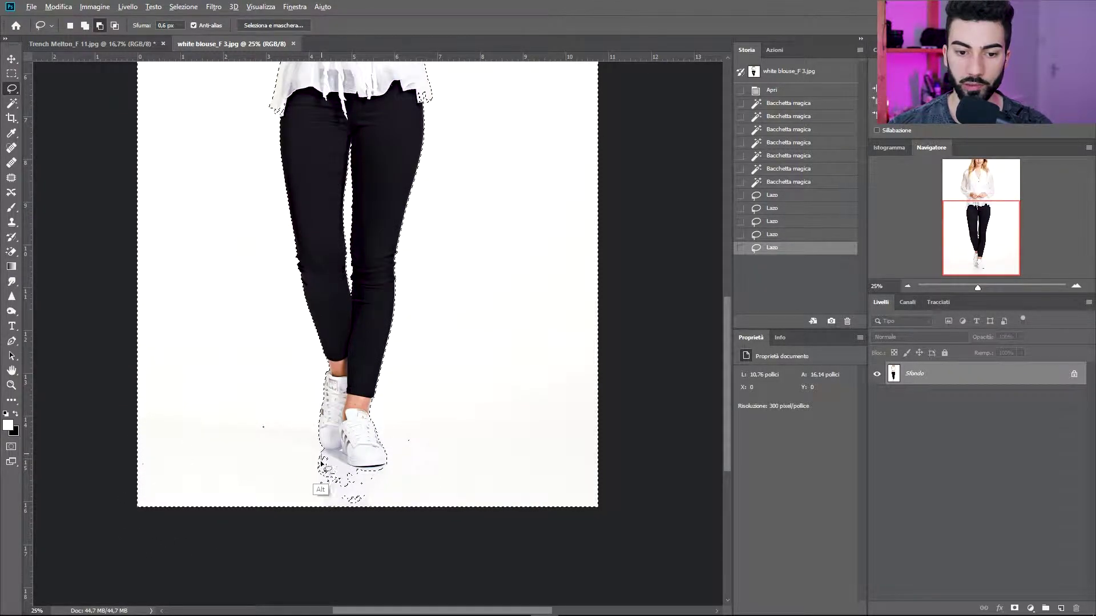
{"action": "mouse_move", "coordinate": [321, 489]}
{"action": "left_mouse_down"}
{"action": "mouse_move", "coordinate": [331, 505]}
{"action": "mouse_move", "coordinate": [362, 508]}
{"action": "left_mouse_up"}
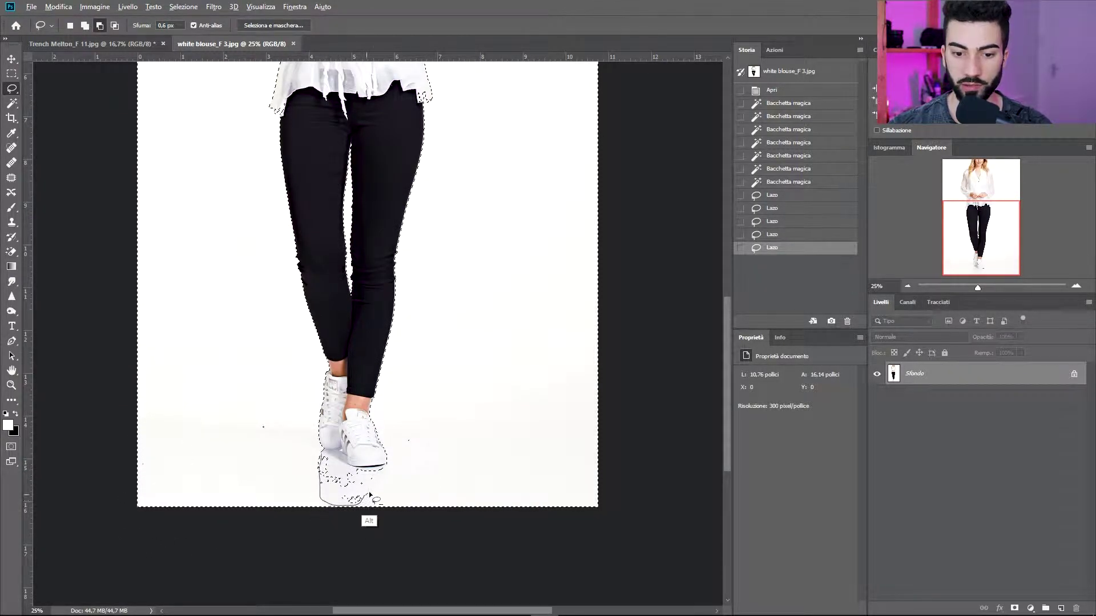
{"action": "mouse_move", "coordinate": [387, 467]}
{"action": "left_mouse_down"}
{"action": "mouse_move", "coordinate": [378, 481]}
{"action": "mouse_move", "coordinate": [323, 463]}
{"action": "left_mouse_up"}
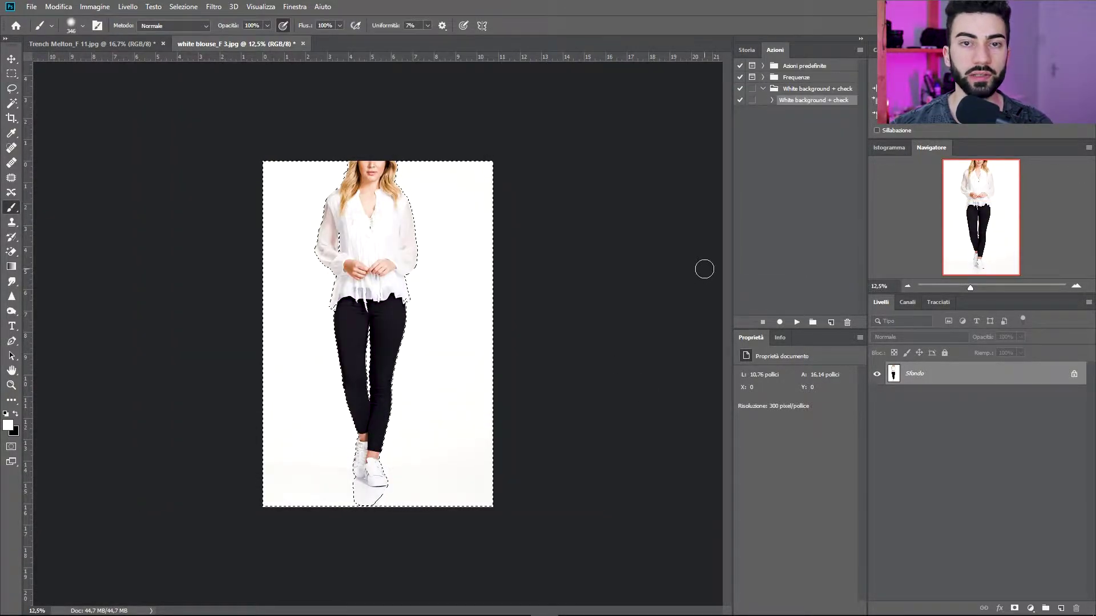
Run the 'White background + check' action, then paint out specks near the feet with a small brush
{"action": "left_click", "coordinate": [797, 323]}
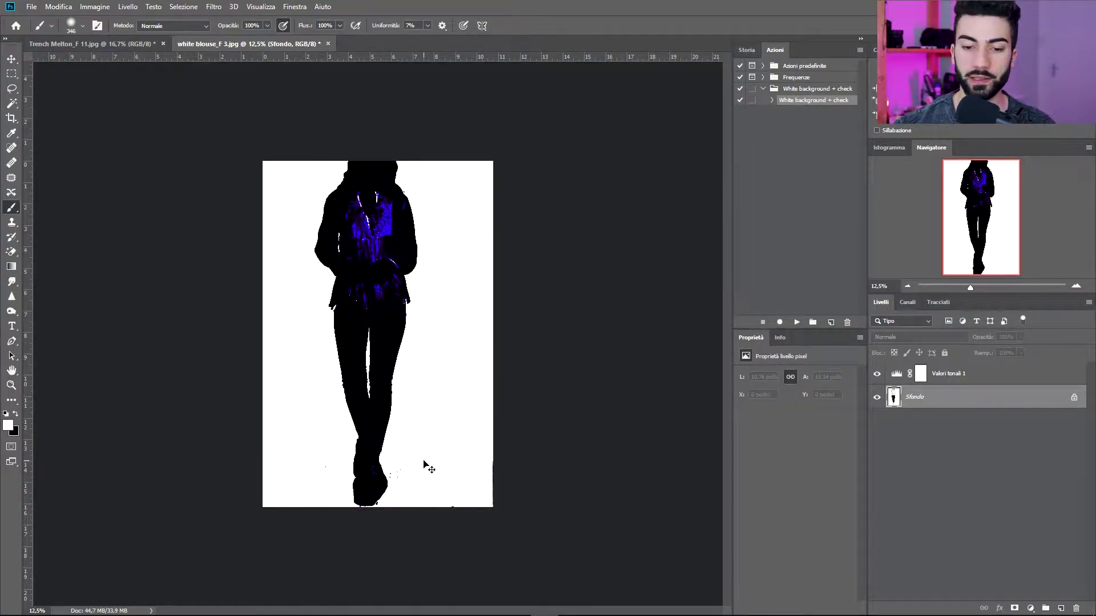
{"action": "key", "text": "ctrl+plus"}
{"action": "key", "text": "ctrl+plus"}
{"action": "scroll", "coordinate": [517, 319], "scroll_direction": "down", "scroll_amount": 5}
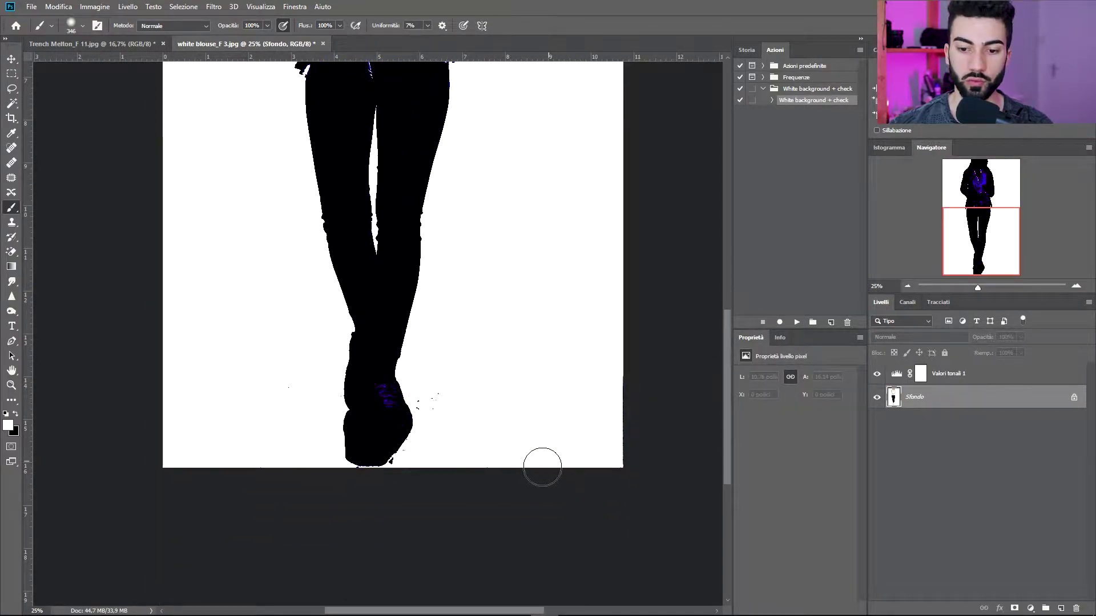
{"action": "right_click", "coordinate": [455, 399], "text": "alt"}
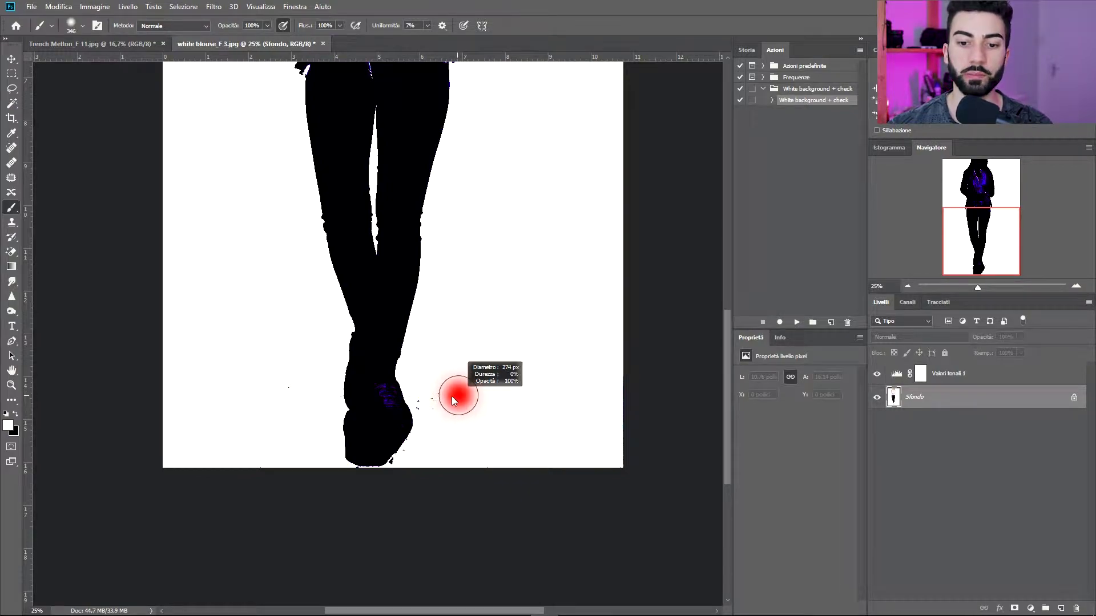
{"action": "left_click_drag", "start_coordinate": [455, 399], "coordinate": [418, 408]}
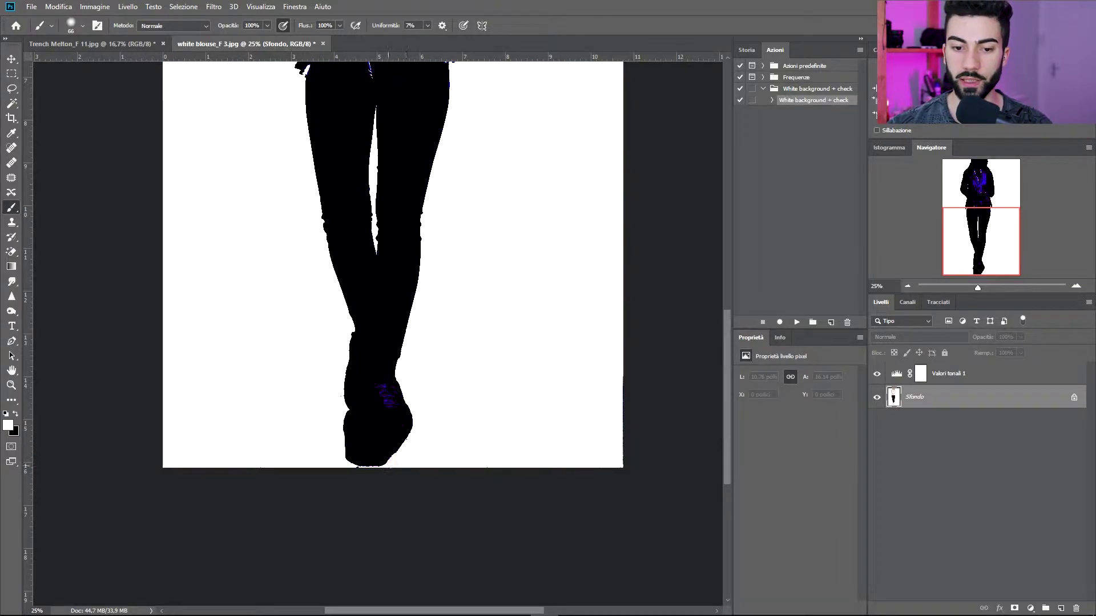
{"action": "key", "text": "ctrl+minus"}
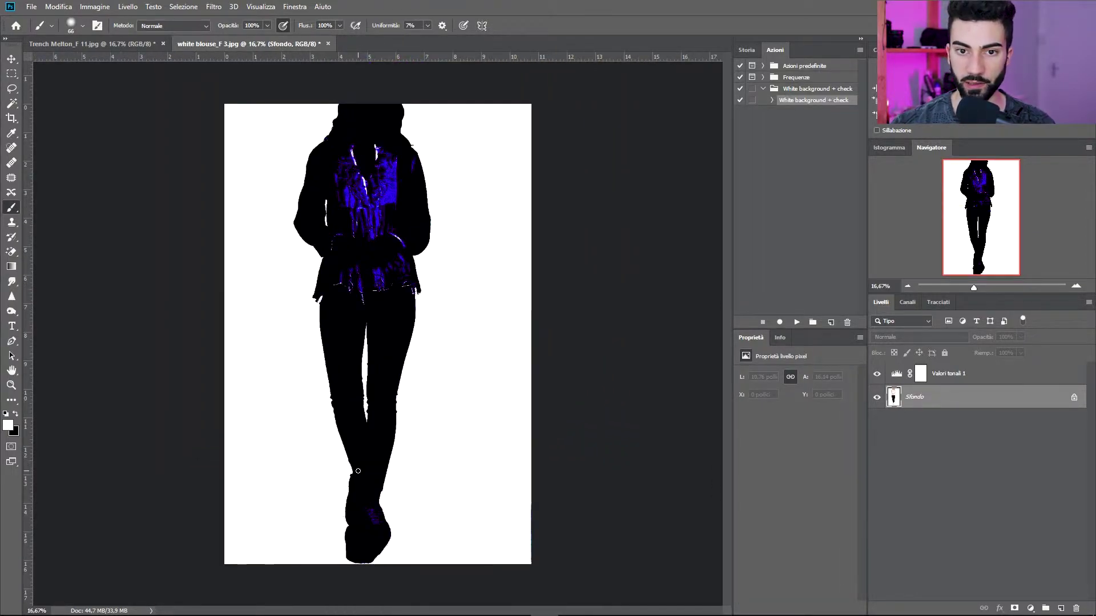
Hide the Valori tonali 1 check layer and crop the photo 2:3 with the woman centred
{"action": "left_click", "coordinate": [877, 374]}
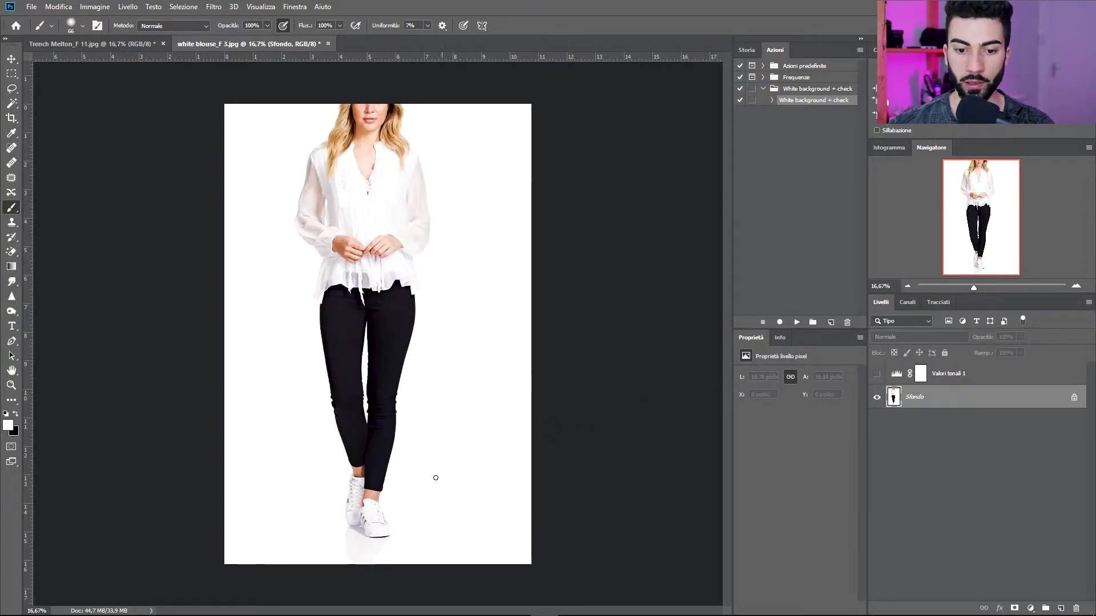
{"action": "left_click_drag", "start_coordinate": [450, 531], "coordinate": [456, 531]}
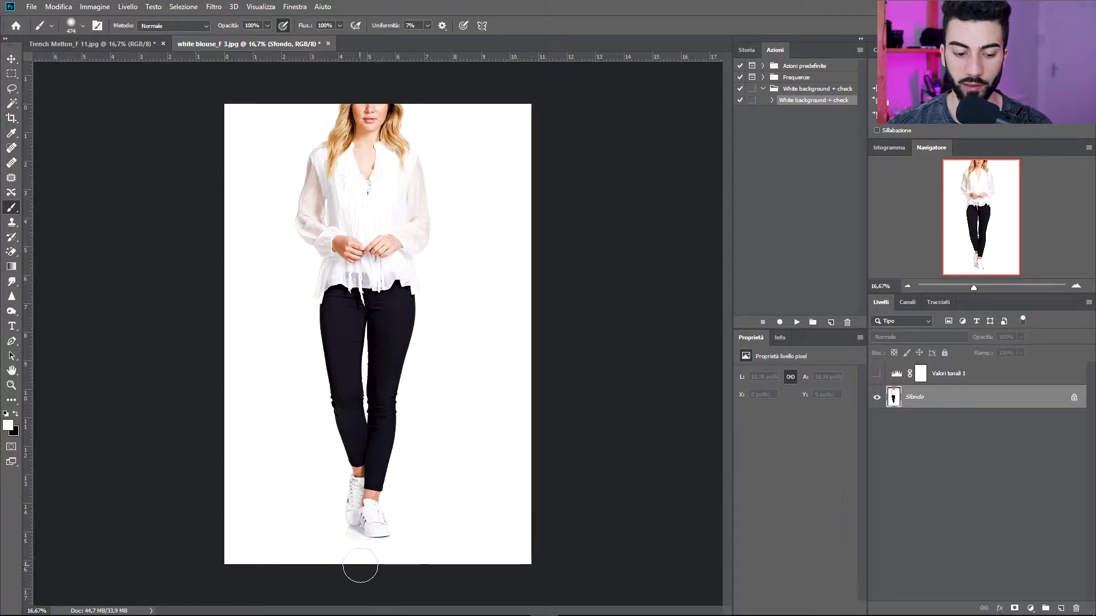
{"action": "key", "text": "c"}
{"action": "left_click_drag", "start_coordinate": [531, 564], "coordinate": [526, 556]}
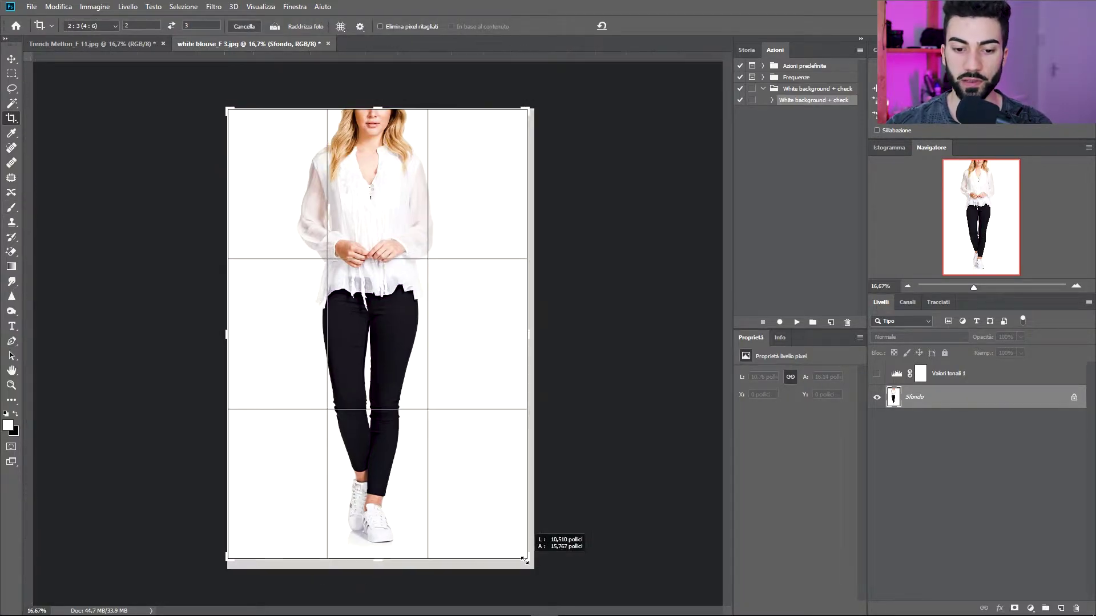
{"action": "left_click_drag", "start_coordinate": [491, 520], "coordinate": [500, 521]}
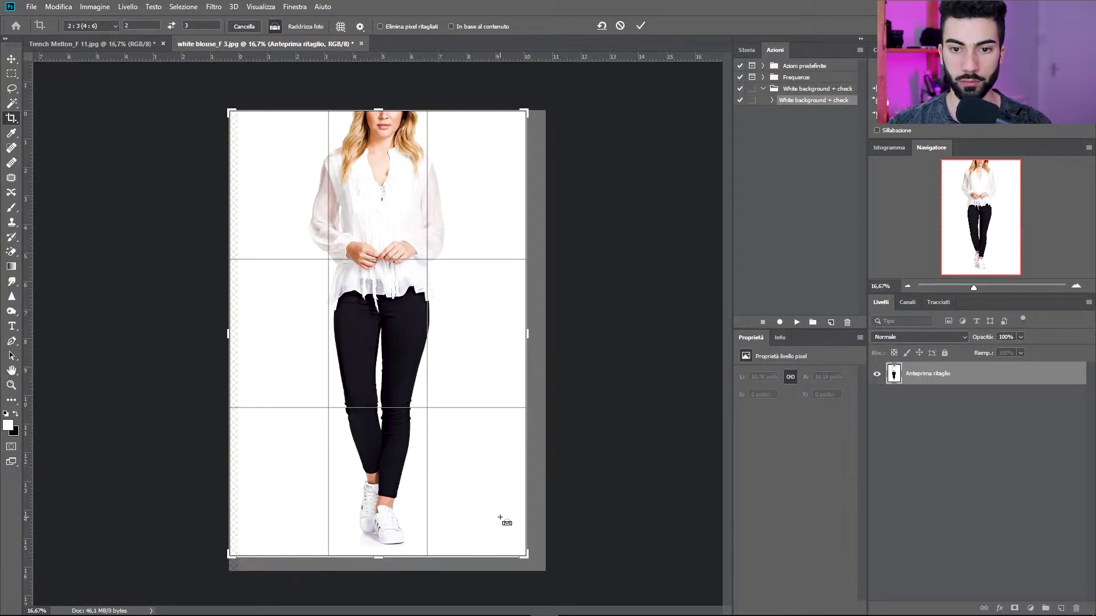
{"action": "left_click", "coordinate": [640, 25]}
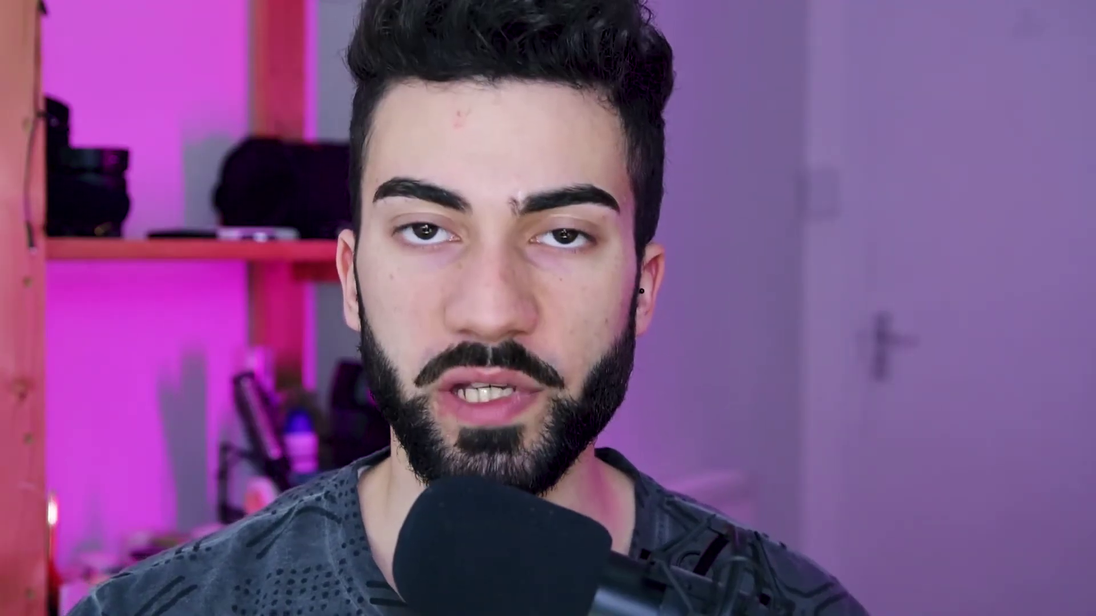